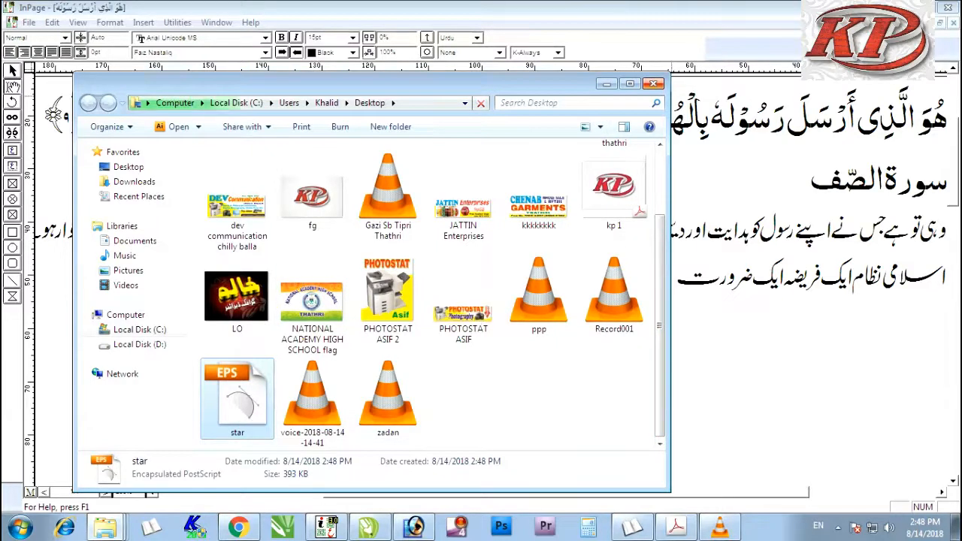
Close the Desktop folder window, show the desktop and refresh it
{"action": "left_click", "coordinate": [654, 83]}
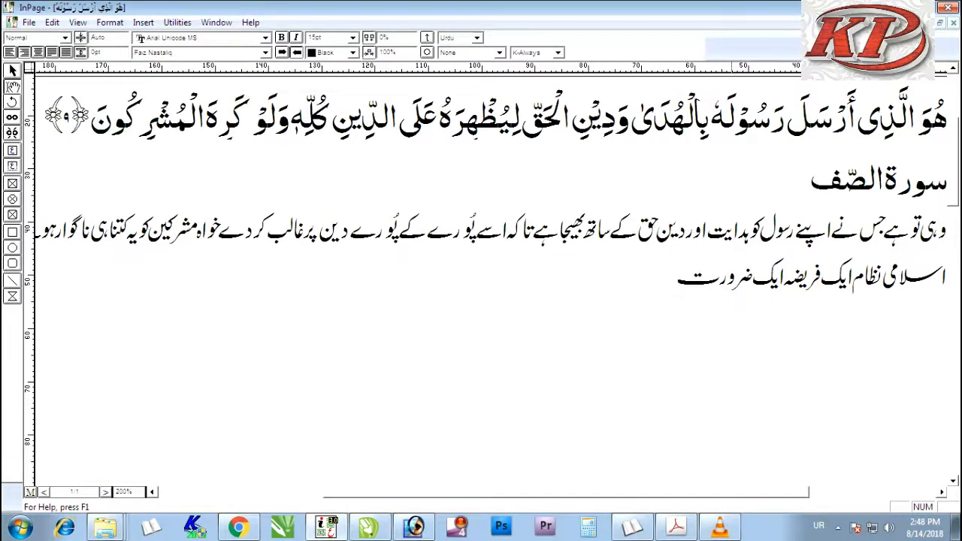
{"action": "key", "text": "super+d"}
{"action": "right_click", "coordinate": [569, 285]}
{"action": "left_click", "coordinate": [606, 324]}
{"action": "right_click", "coordinate": [611, 323]}
{"action": "left_click", "coordinate": [638, 364]}
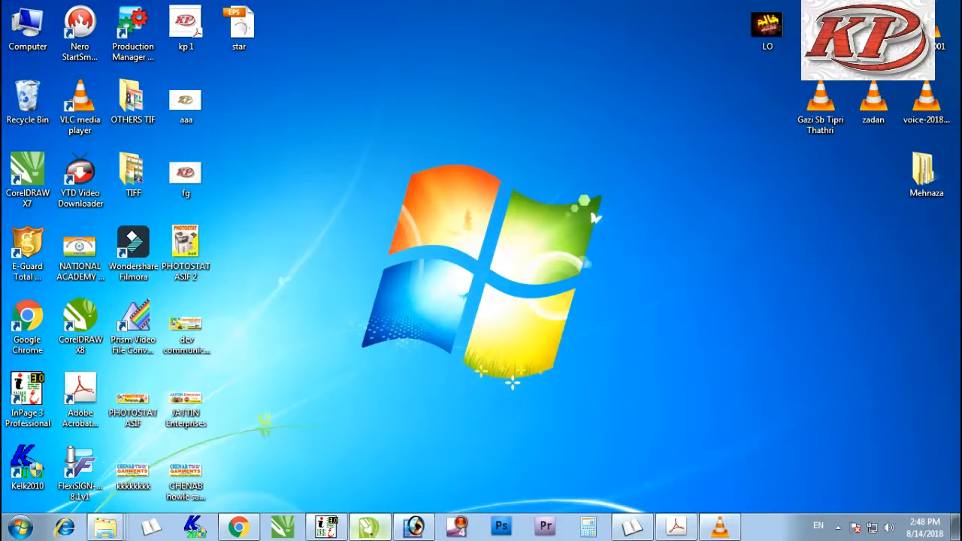
Bring the star EPS file from the desktop into the CorelDRAW page and enlarge it to about 23.7 inches wide
{"action": "left_click", "coordinate": [368, 526]}
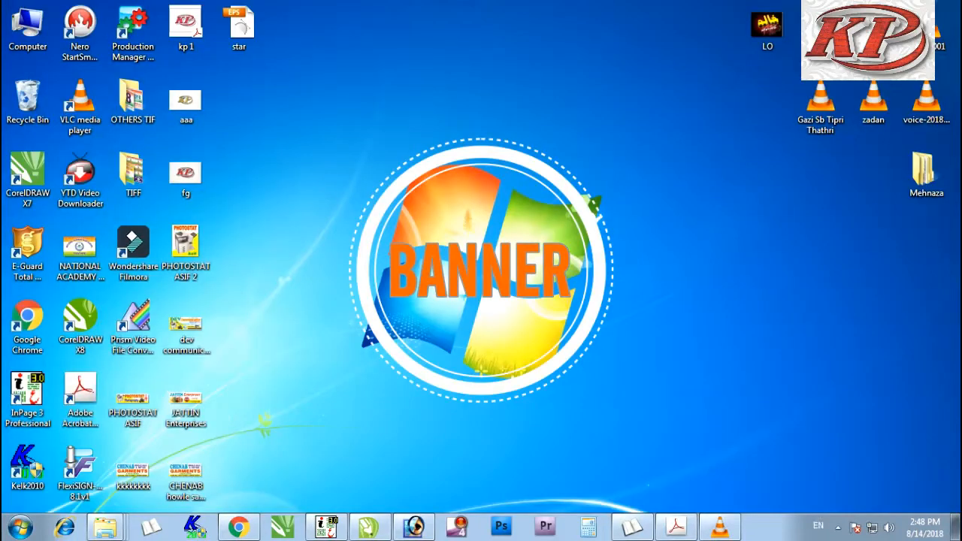
{"action": "left_click_drag", "start_coordinate": [239, 28], "coordinate": [489, 406]}
{"action": "left_click", "coordinate": [438, 331]}
{"action": "left_click_drag", "start_coordinate": [385, 325], "coordinate": [385, 325]}
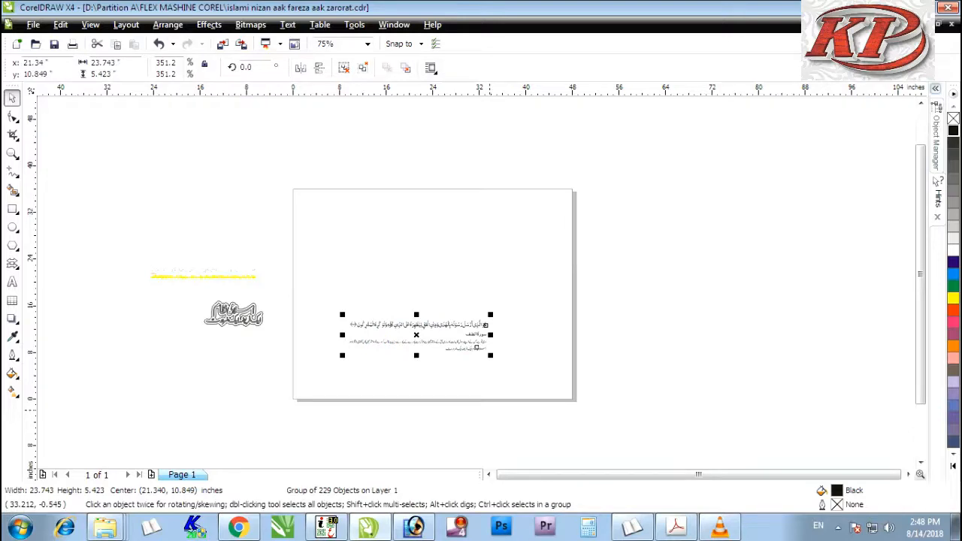
Ungroup the imported text and place the Arabic verse line near the page's upper edge, enlarged to about 51.7 inches wide
{"action": "scroll", "coordinate": [301, 328], "scroll_direction": "up", "scroll_amount": 1}
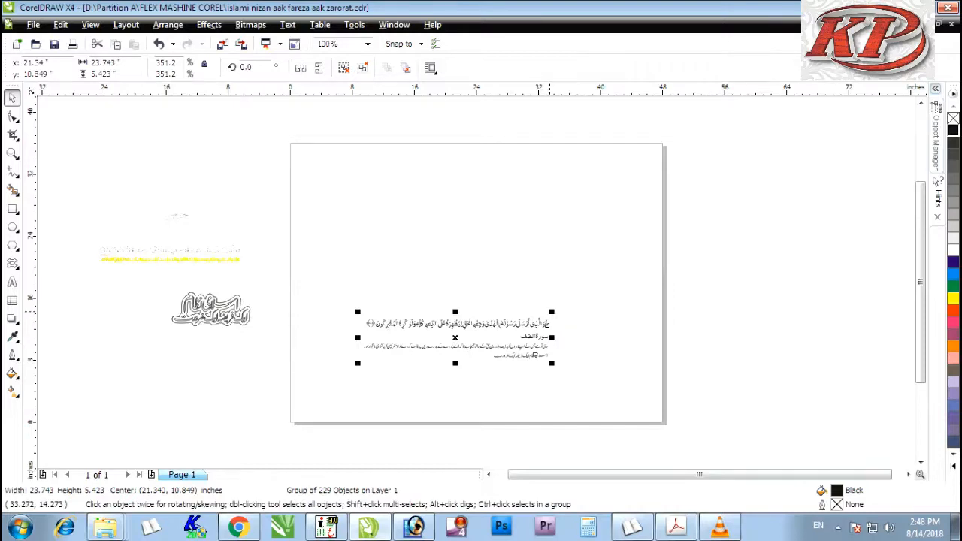
{"action": "key", "text": "ctrl+u"}
{"action": "key", "text": "Escape"}
{"action": "left_click_drag", "start_coordinate": [334, 295], "coordinate": [561, 331]}
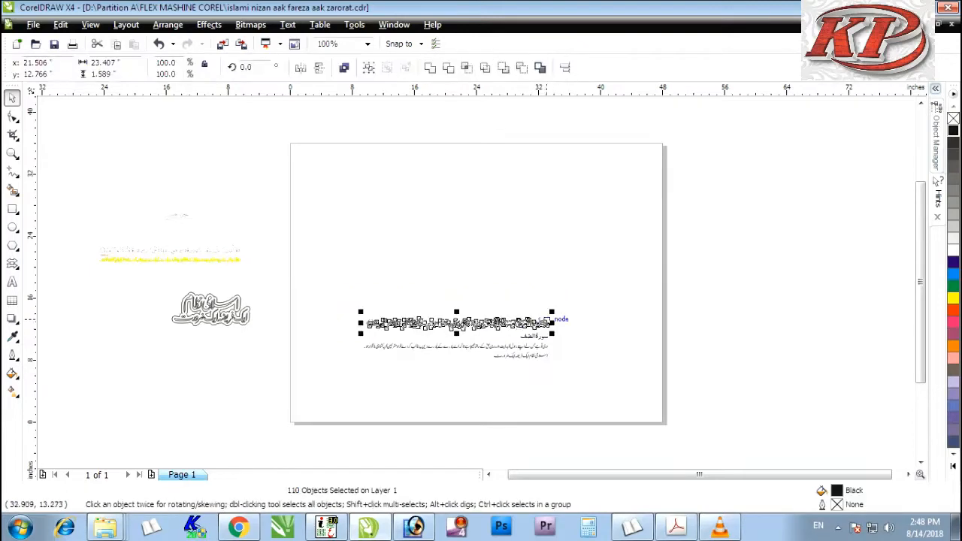
{"action": "left_click_drag", "start_coordinate": [551, 313], "coordinate": [770, 299]}
{"action": "left_click_drag", "start_coordinate": [590, 323], "coordinate": [547, 204]}
{"action": "scroll", "coordinate": [590, 188], "scroll_direction": "up", "scroll_amount": 2}
{"action": "scroll", "coordinate": [477, 283], "scroll_direction": "down", "scroll_amount": 2}
{"action": "scroll", "coordinate": [477, 283], "scroll_direction": "up", "scroll_amount": 1}
{"action": "scroll", "coordinate": [477, 283], "scroll_direction": "down", "scroll_amount": 1}
{"action": "left_click", "coordinate": [443, 342]}
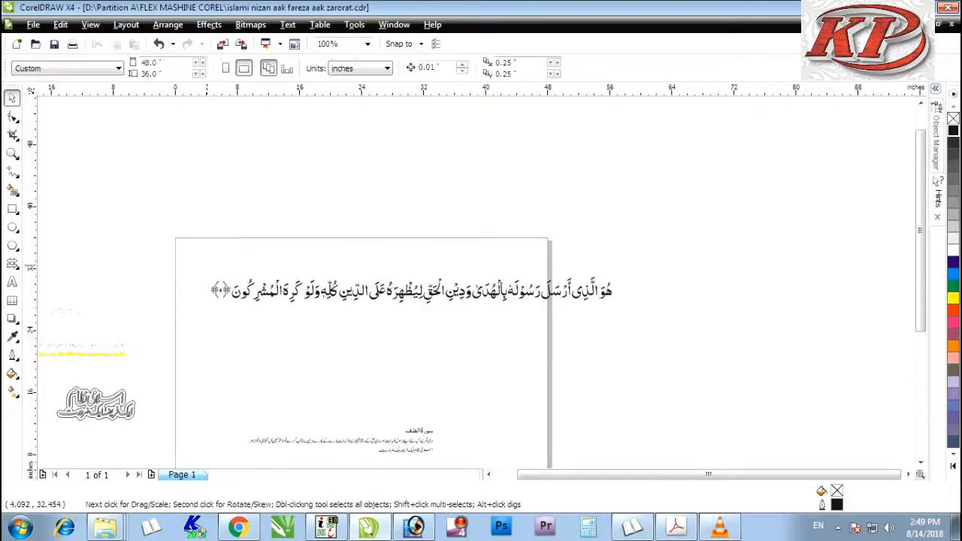
Delete all objects of the enlarged Arabic verse line
{"action": "left_click_drag", "start_coordinate": [199, 250], "coordinate": [736, 331]}
{"action": "scroll", "coordinate": [428, 336], "scroll_direction": "down", "scroll_amount": 1}
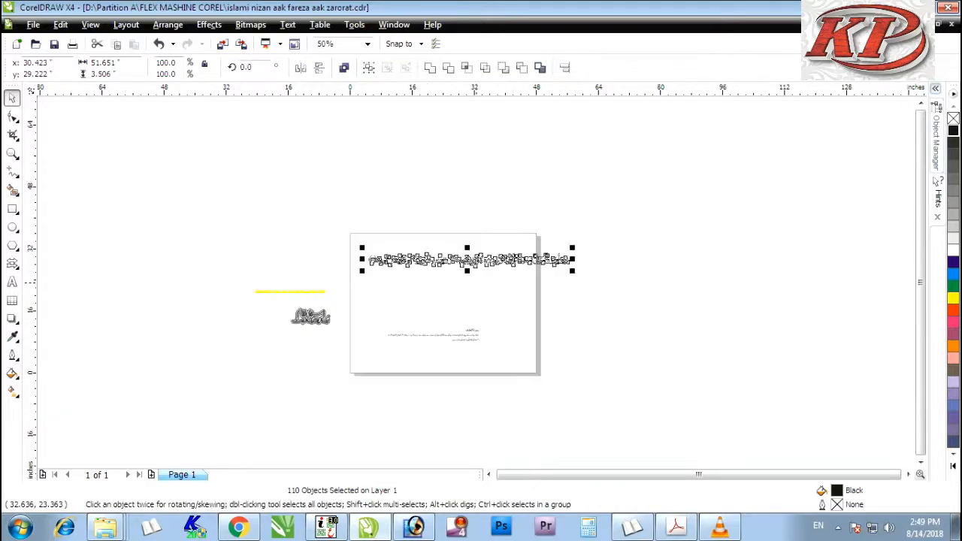
{"action": "scroll", "coordinate": [477, 282], "scroll_direction": "up", "scroll_amount": 1}
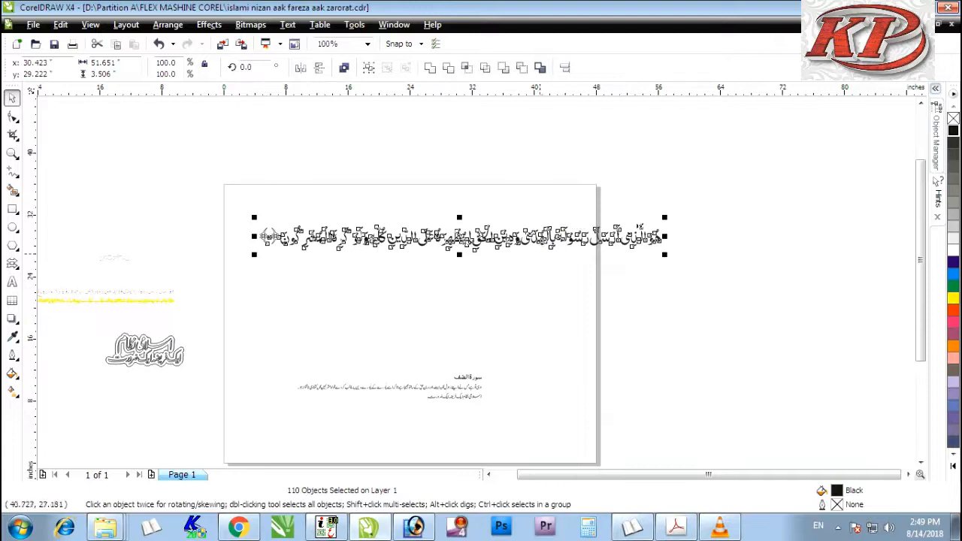
{"action": "key", "text": "Delete"}
Group the letters of the surah heading above the Urdu translation and delete the heading
{"action": "scroll", "coordinate": [473, 421], "scroll_direction": "up", "scroll_amount": 2}
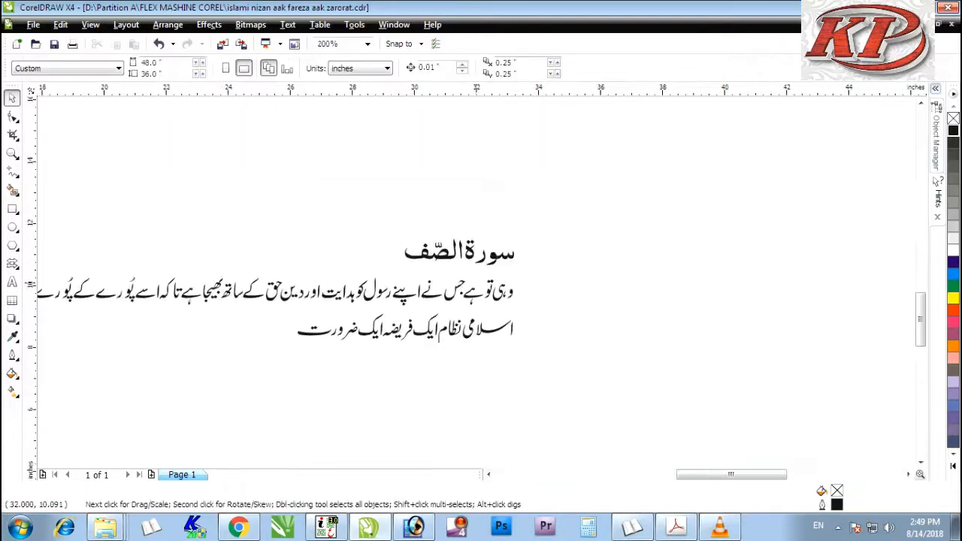
{"action": "left_click_drag", "start_coordinate": [371, 201], "coordinate": [503, 146]}
{"action": "scroll", "coordinate": [503, 128], "scroll_direction": "up", "scroll_amount": 2}
{"action": "scroll", "coordinate": [478, 286], "scroll_direction": "down", "scroll_amount": 1}
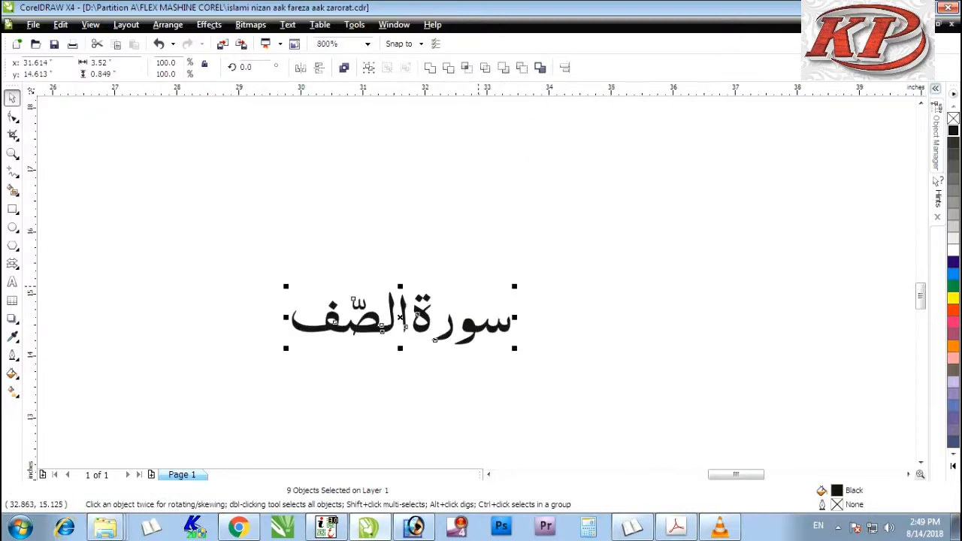
{"action": "right_click", "coordinate": [430, 315]}
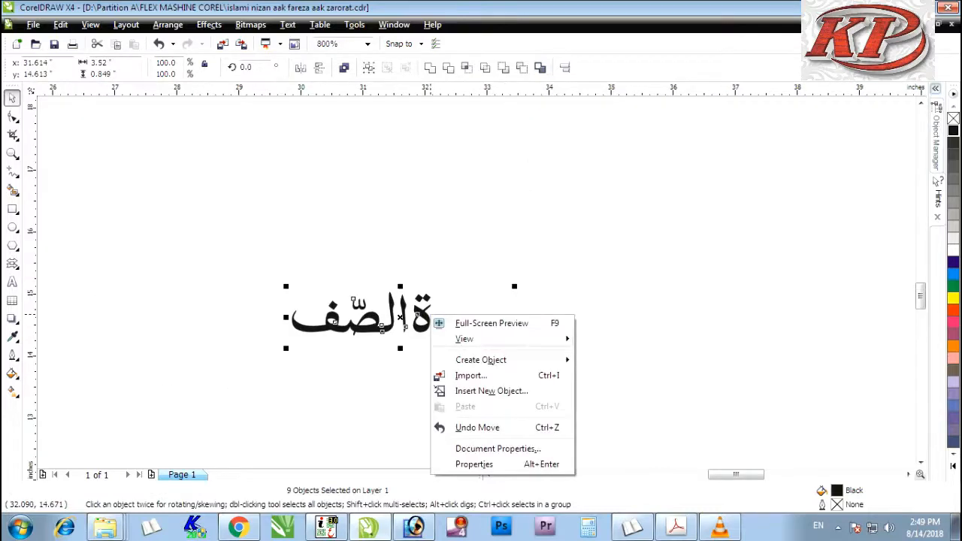
{"action": "key", "text": "Escape"}
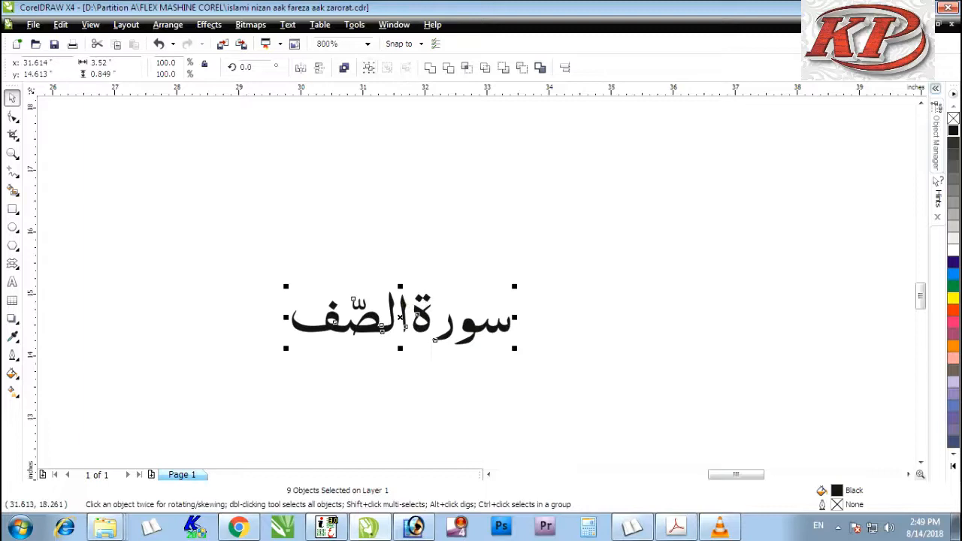
{"action": "key", "text": "ctrl+g"}
{"action": "scroll", "coordinate": [451, 284], "scroll_direction": "down", "scroll_amount": 2}
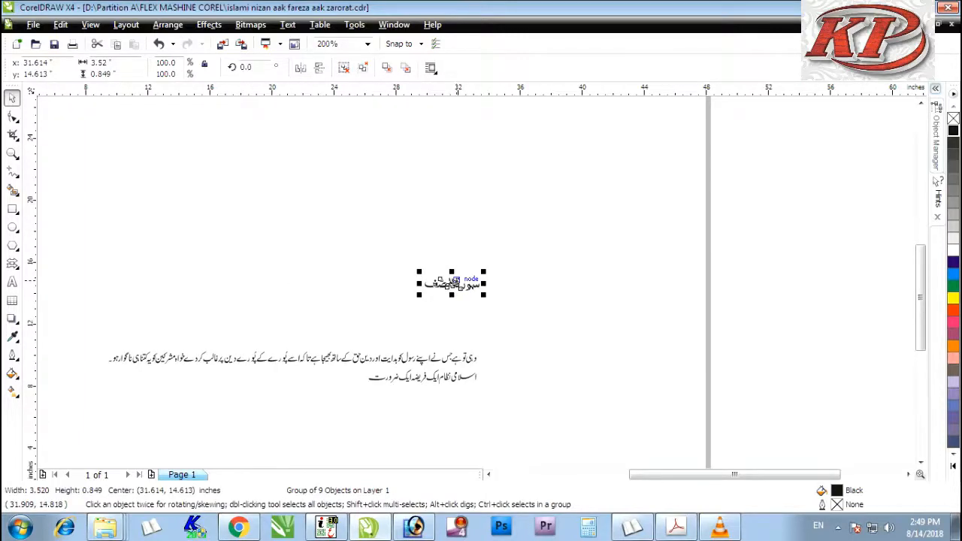
{"action": "key", "text": "Delete"}
Try to delete the Urdu translation line above the slogan, and undo the deletion
{"action": "scroll", "coordinate": [191, 384], "scroll_direction": "up", "scroll_amount": 2}
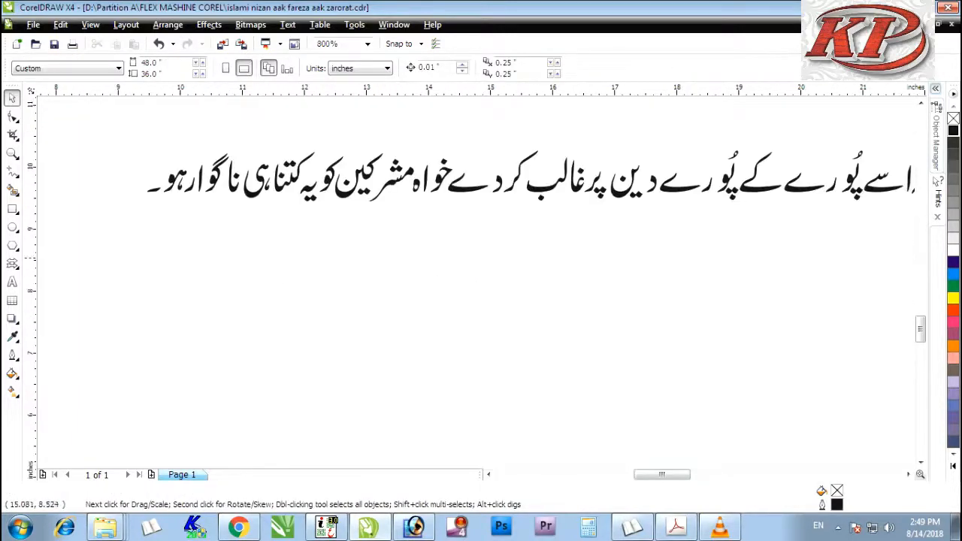
{"action": "scroll", "coordinate": [589, 235], "scroll_direction": "down", "scroll_amount": 1}
{"action": "scroll", "coordinate": [481, 284], "scroll_direction": "down", "scroll_amount": 1}
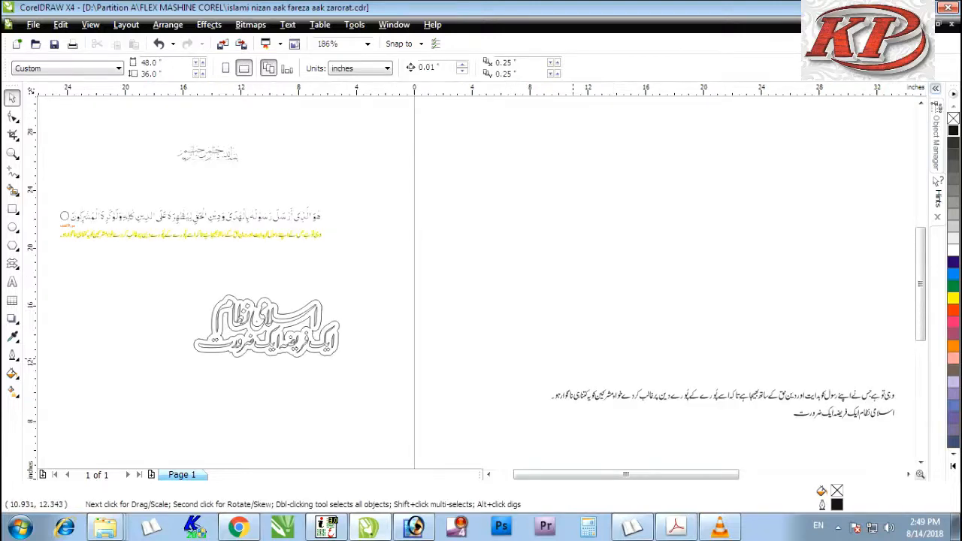
{"action": "scroll", "coordinate": [780, 406], "scroll_direction": "up", "scroll_amount": 2}
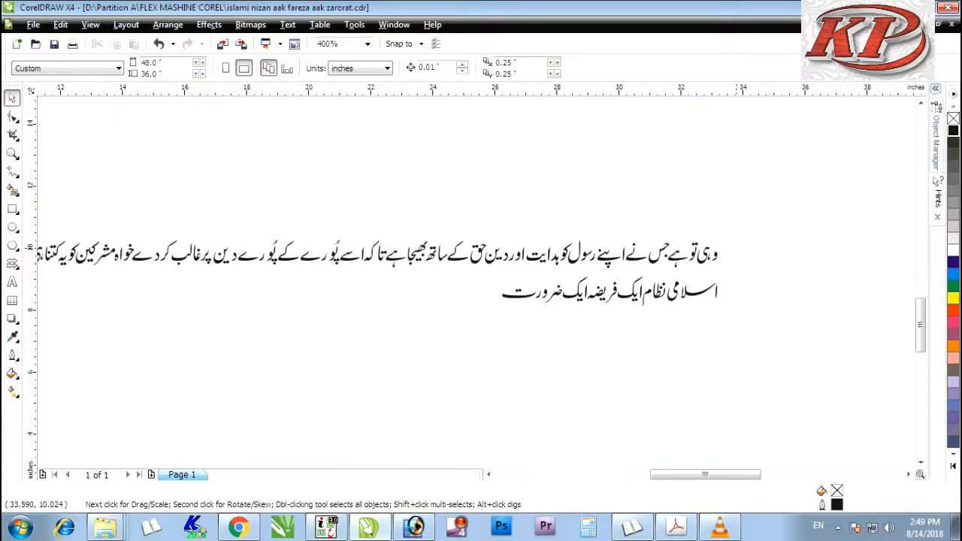
{"action": "left_click_drag", "start_coordinate": [641, 324], "coordinate": [641, 323]}
{"action": "left_click_drag", "start_coordinate": [751, 219], "coordinate": [37, 289]}
{"action": "key", "text": "Delete"}
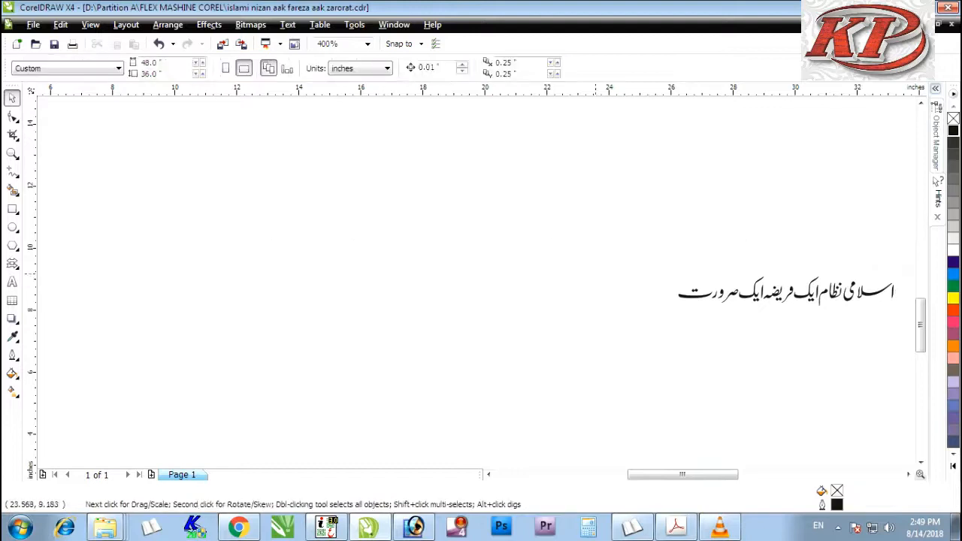
{"action": "scroll", "coordinate": [743, 304], "scroll_direction": "up", "scroll_amount": 1}
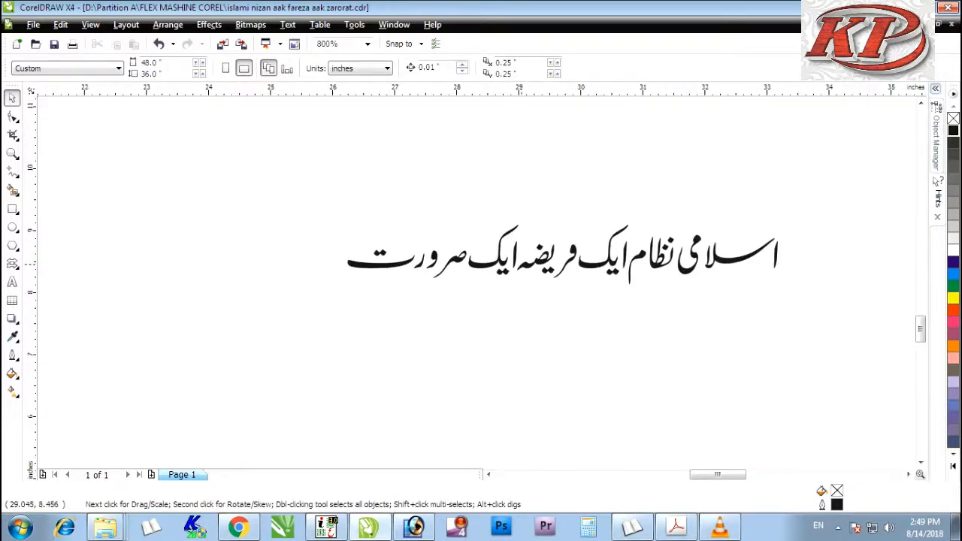
{"action": "key", "text": "ctrl+z"}
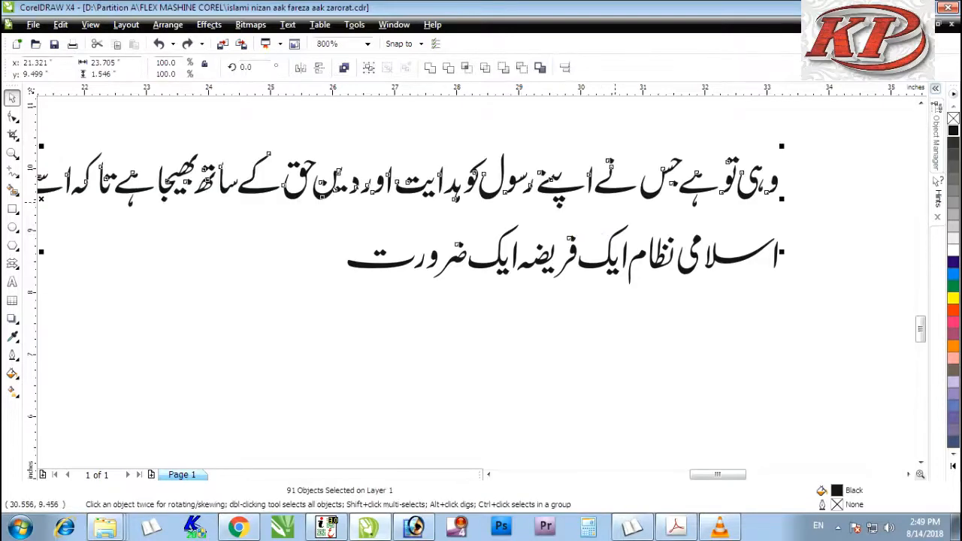
Delete the whole Urdu translation line without including any dots of the slogan line below it
{"action": "left_click", "coordinate": [808, 166]}
{"action": "left_click_drag", "start_coordinate": [817, 133], "coordinate": [38, 221]}
{"action": "key", "text": "Delete"}
{"action": "scroll", "coordinate": [478, 308], "scroll_direction": "down", "scroll_amount": 1}
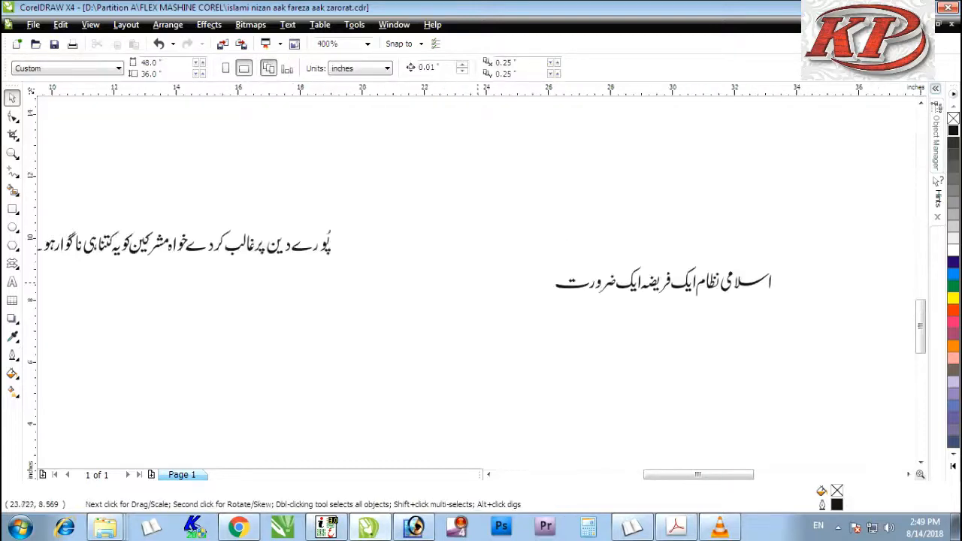
{"action": "left_click_drag", "start_coordinate": [409, 189], "coordinate": [39, 323]}
{"action": "key", "text": "Delete"}
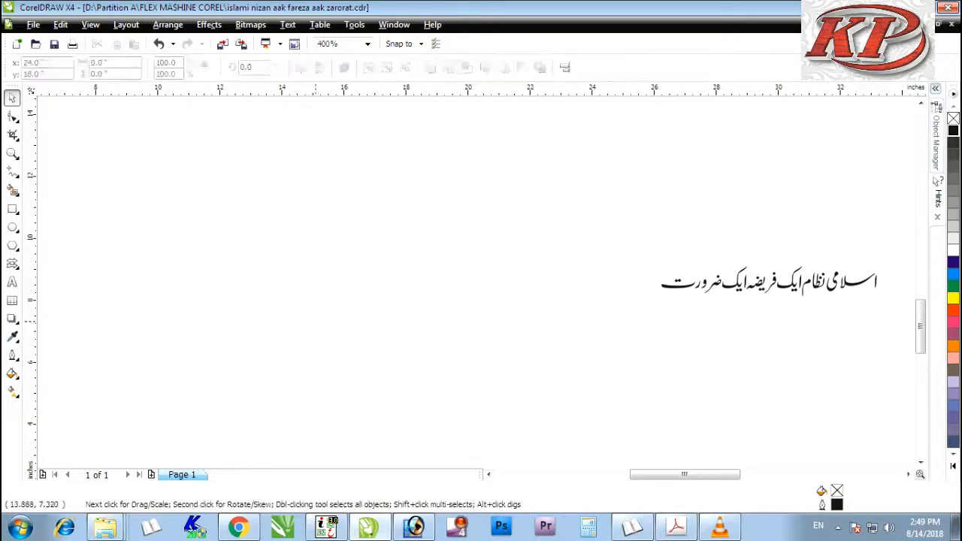
Move ایک فریضہ ایک ضرورت beneath اسلامی نظام, shrink it to about 2.43 inches wide and group its letters
{"action": "scroll", "coordinate": [800, 293], "scroll_direction": "up", "scroll_amount": 1}
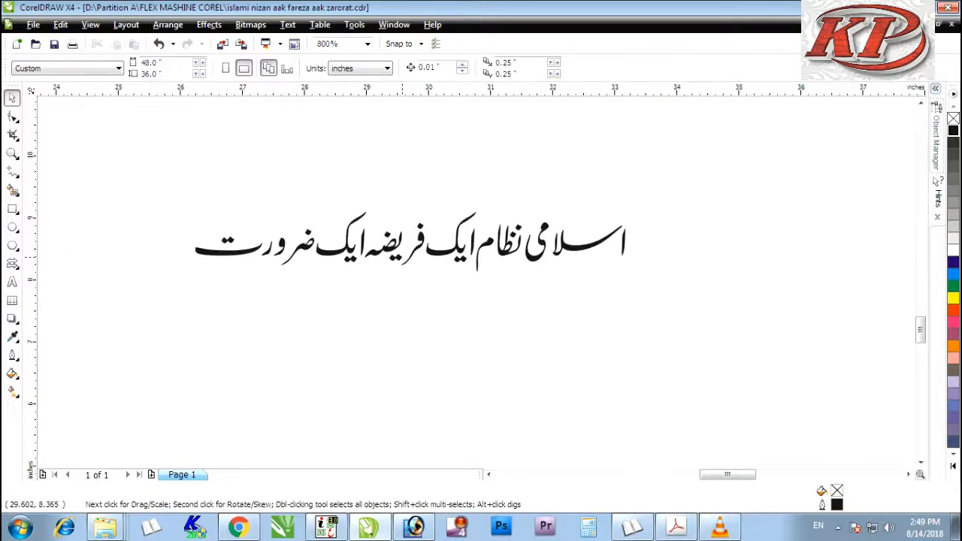
{"action": "left_click_drag", "start_coordinate": [59, 152], "coordinate": [486, 288]}
{"action": "left_click_drag", "start_coordinate": [451, 241], "coordinate": [624, 346]}
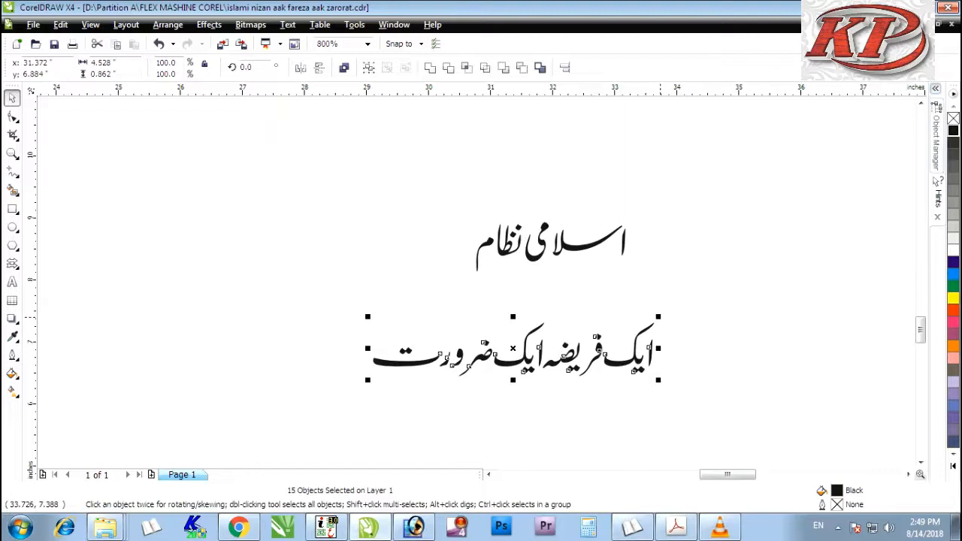
{"action": "left_click_drag", "start_coordinate": [659, 316], "coordinate": [610, 334]}
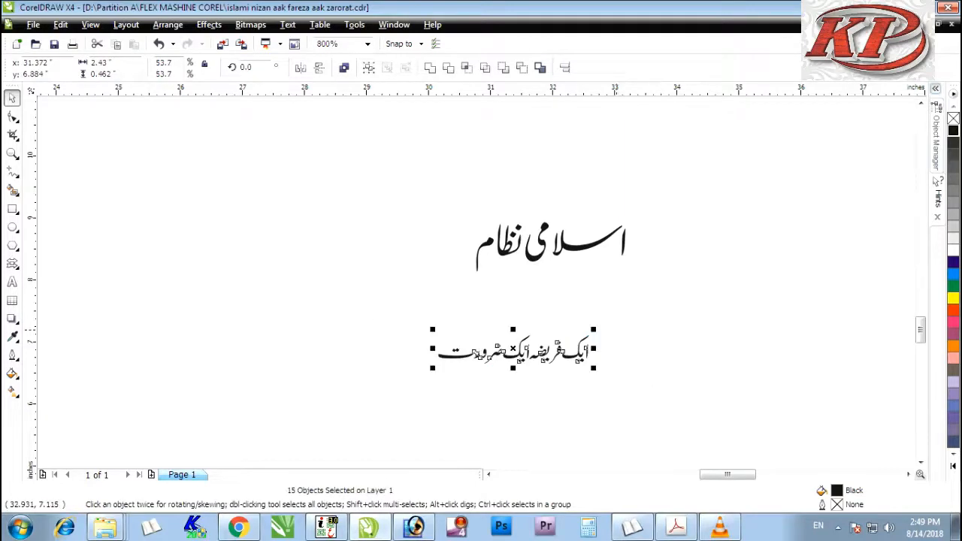
{"action": "left_click_drag", "start_coordinate": [544, 348], "coordinate": [581, 275]}
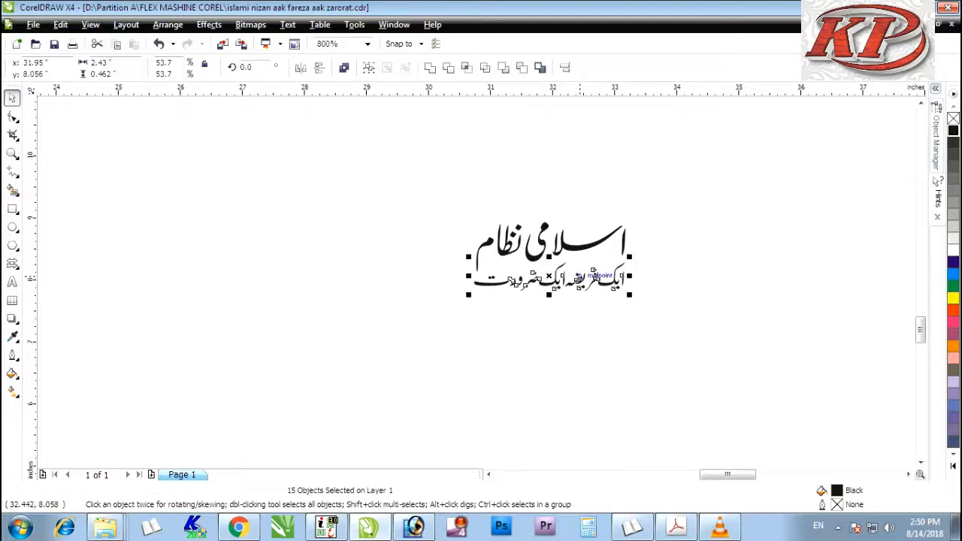
{"action": "key", "text": "ctrl+g"}
Raise the final letter م of نظام closer to its word and group the upper slogan line
{"action": "left_click_drag", "start_coordinate": [394, 173], "coordinate": [646, 275]}
{"action": "scroll", "coordinate": [498, 219], "scroll_direction": "up", "scroll_amount": 3}
{"action": "left_click", "coordinate": [364, 279]}
{"action": "left_click_drag", "start_coordinate": [425, 397], "coordinate": [454, 255]}
{"action": "scroll", "coordinate": [453, 259], "scroll_direction": "down", "scroll_amount": 3}
{"action": "left_click_drag", "start_coordinate": [329, 227], "coordinate": [633, 328]}
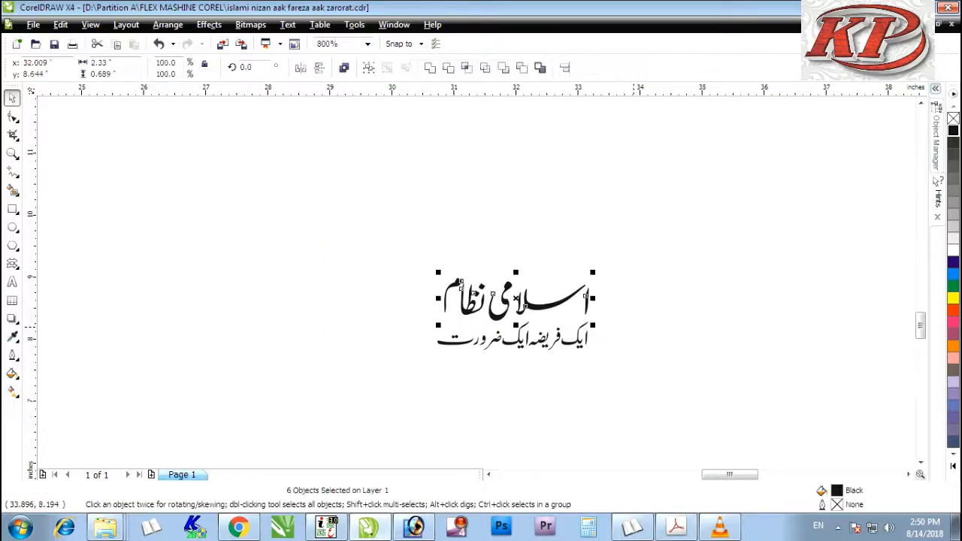
{"action": "key", "text": "ctrl+g"}
Enlarge the lower slogan line to about 2.87 inches wide and centre the two lines on each other horizontally
{"action": "left_click_drag", "start_coordinate": [394, 243], "coordinate": [658, 393]}
{"action": "left_click", "coordinate": [557, 350]}
{"action": "left_click", "coordinate": [556, 345]}
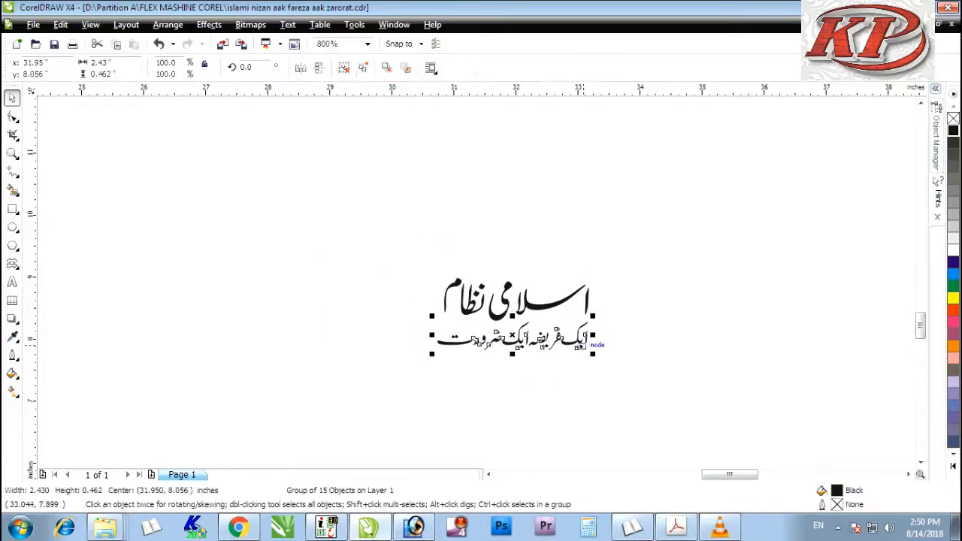
{"action": "left_click_drag", "start_coordinate": [593, 353], "coordinate": [606, 356]}
{"action": "left_click_drag", "start_coordinate": [340, 224], "coordinate": [665, 386]}
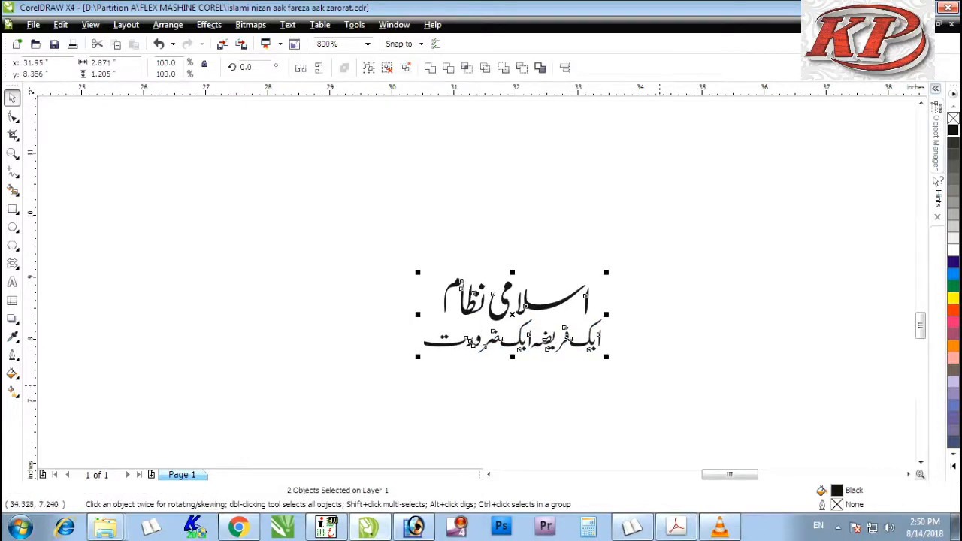
{"action": "key", "text": "c"}
Remove the fill from both slogan lines and give them a black outline
{"action": "left_click_drag", "start_coordinate": [208, 208], "coordinate": [691, 414]}
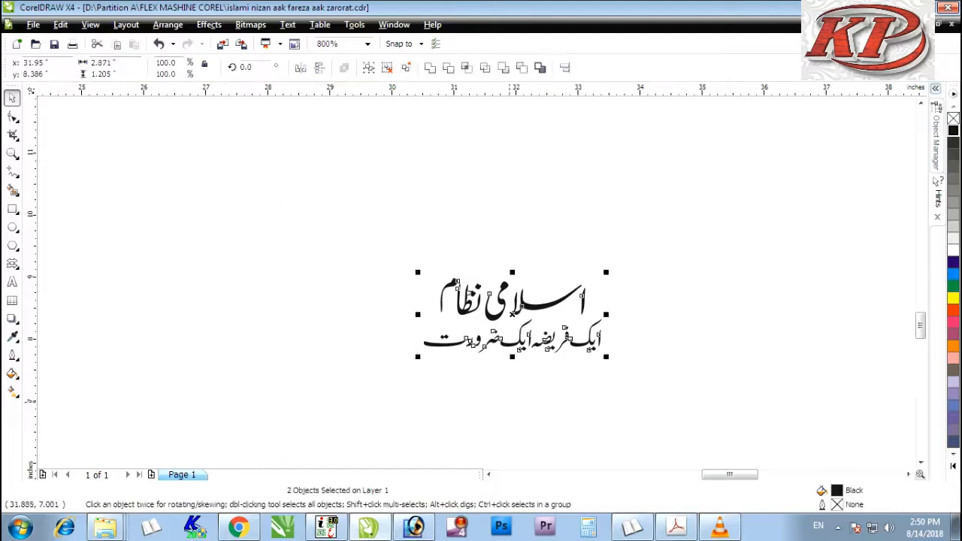
{"action": "scroll", "coordinate": [634, 306], "scroll_direction": "up", "scroll_amount": 1}
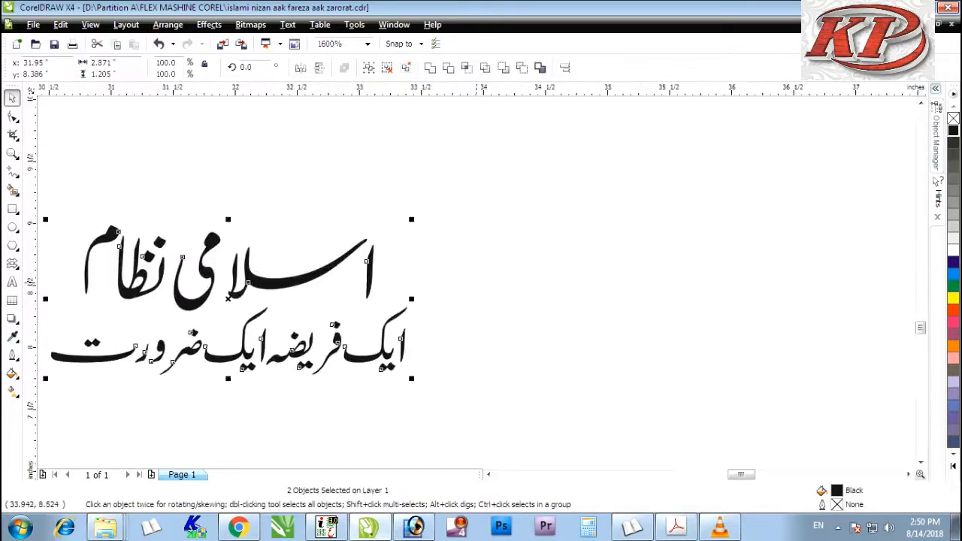
{"action": "left_click_drag", "start_coordinate": [231, 316], "coordinate": [476, 282]}
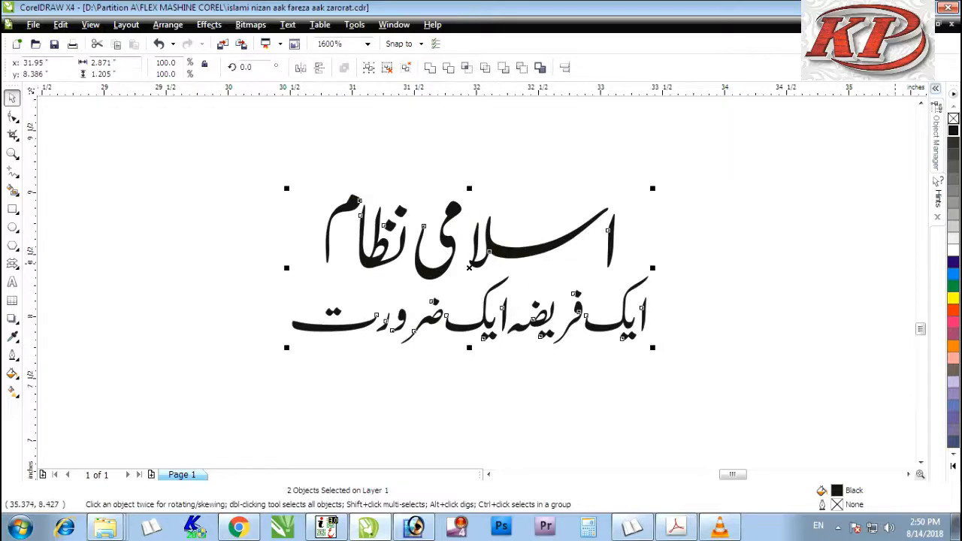
{"action": "left_click", "coordinate": [953, 118]}
{"action": "right_click", "coordinate": [953, 131]}
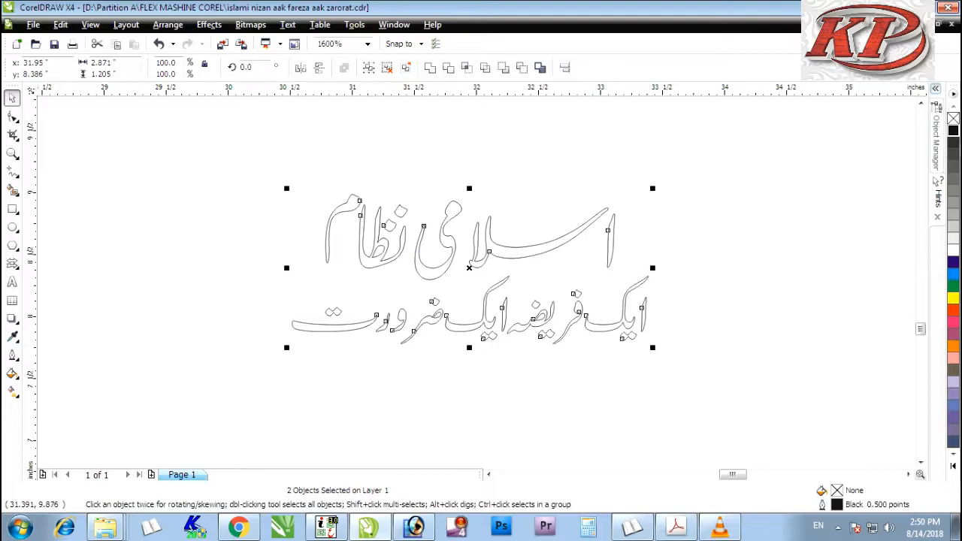
Ungroup the two slogan lines and combine all their letters into a single group
{"action": "key", "text": "ctrl+u"}
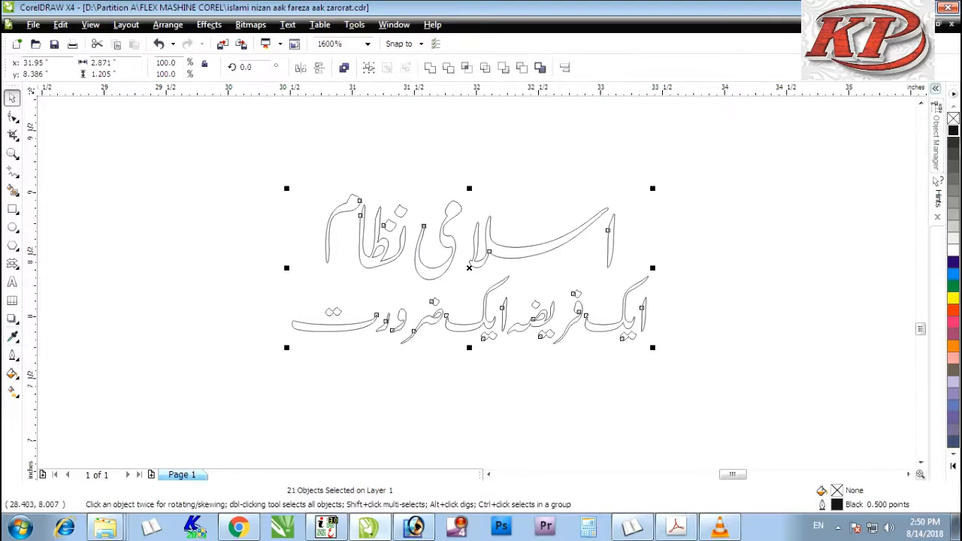
{"action": "left_click", "coordinate": [15, 321]}
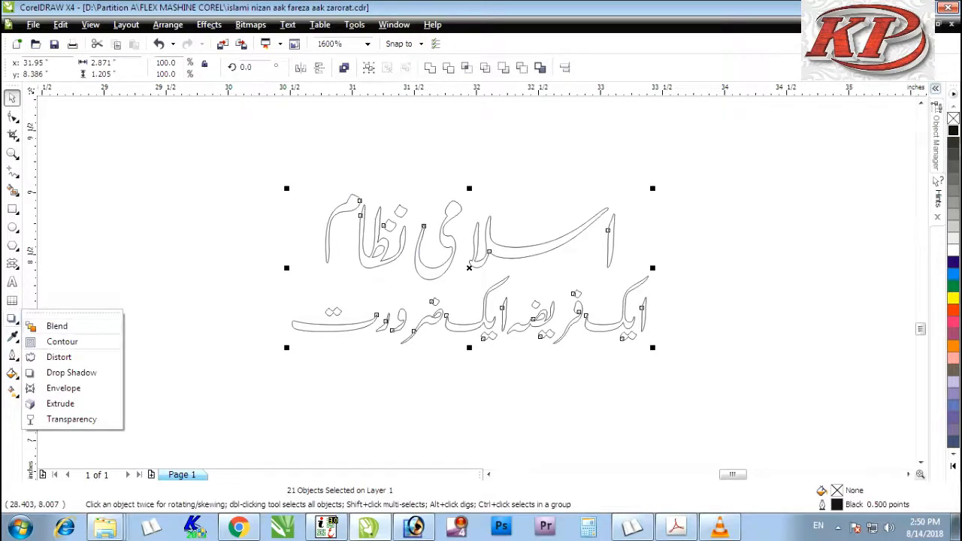
{"action": "left_click", "coordinate": [62, 341]}
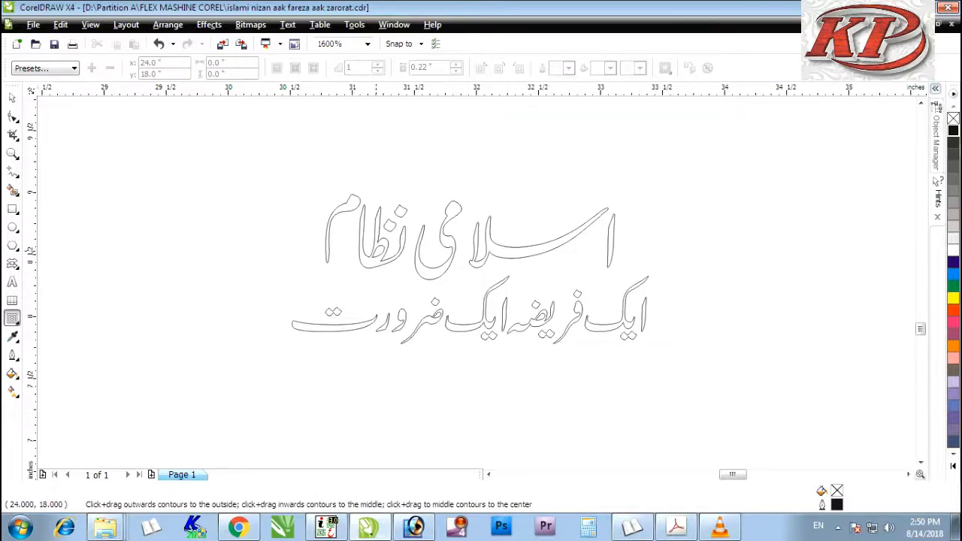
{"action": "key", "text": "space"}
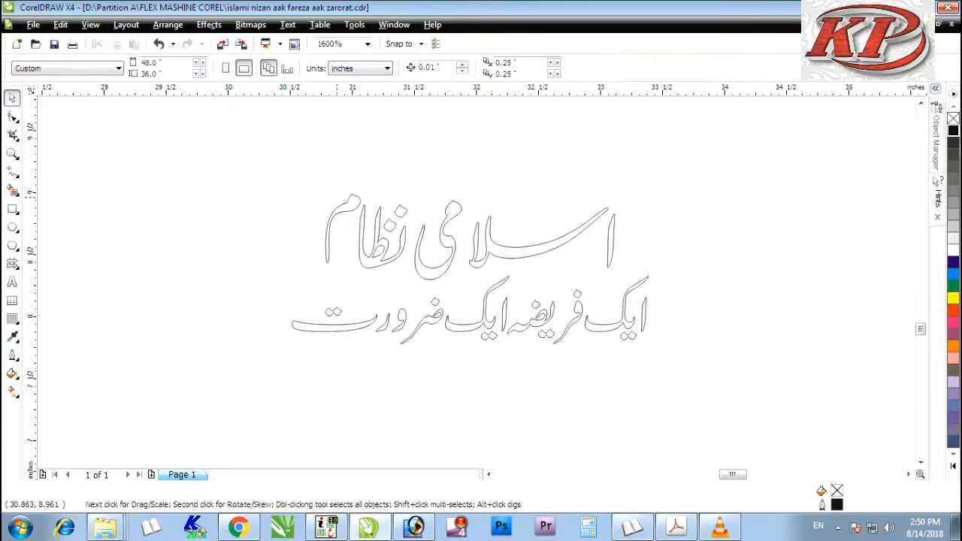
{"action": "left_click", "coordinate": [345, 211]}
{"action": "left_click", "coordinate": [346, 212]}
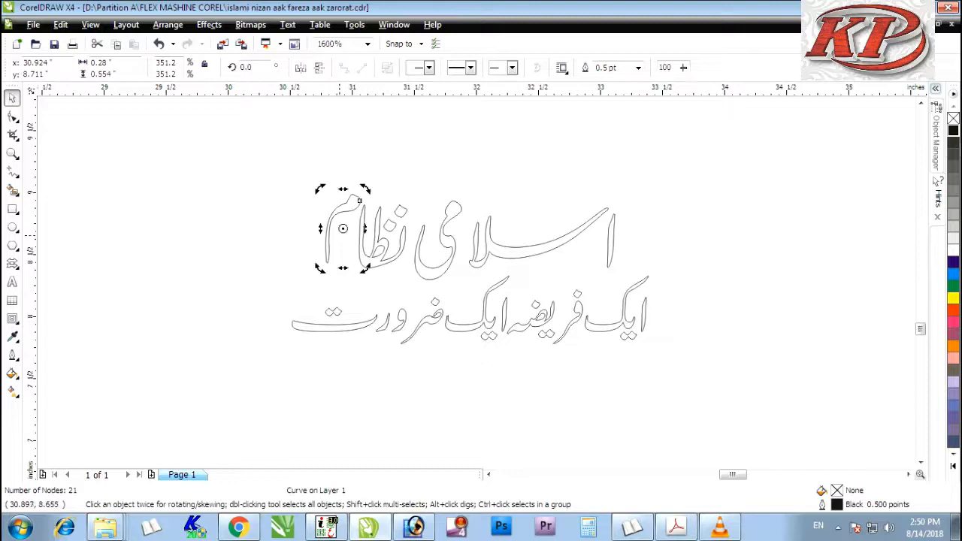
{"action": "left_click_drag", "start_coordinate": [235, 159], "coordinate": [608, 372]}
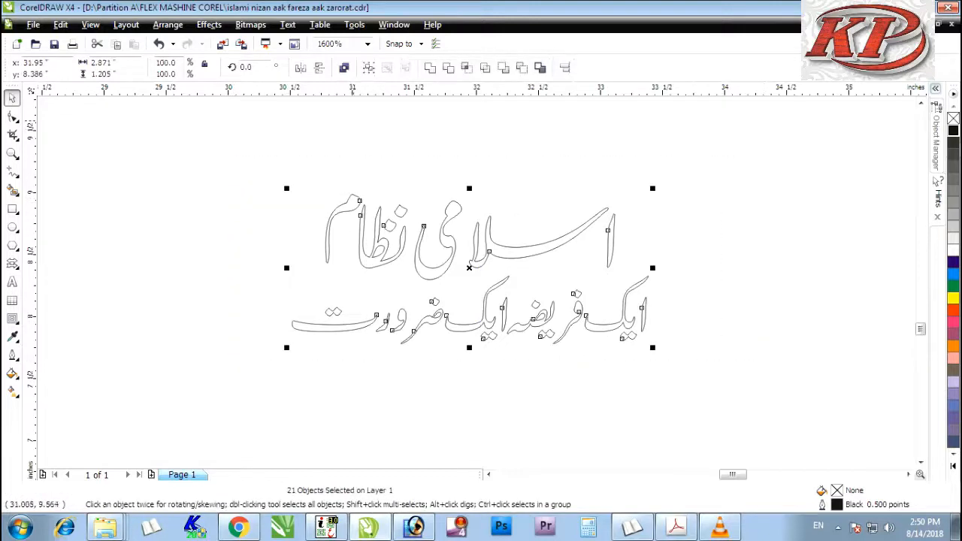
{"action": "key", "text": "ctrl+g"}
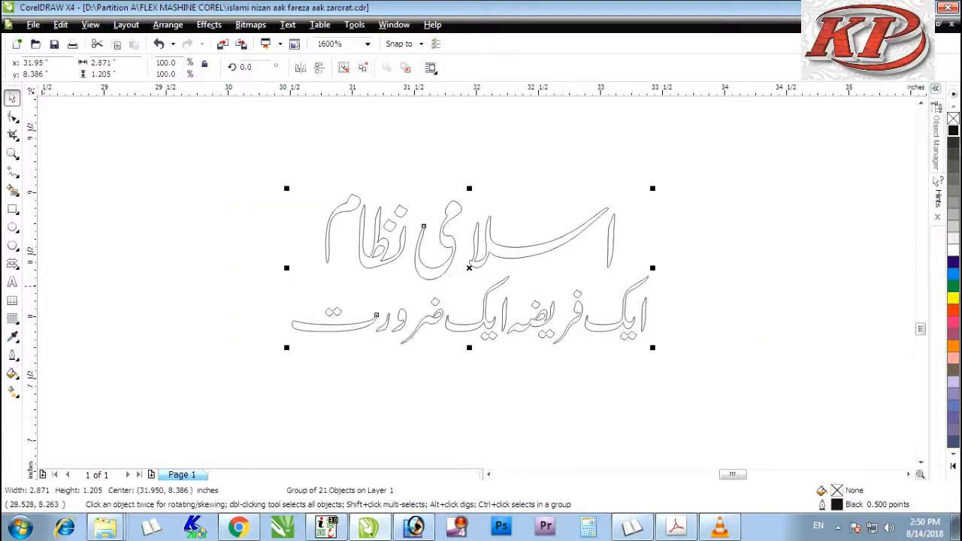
Add a one-step outside contour with a 0.22-inch offset around the slogan group and break the contour group apart
{"action": "left_click", "coordinate": [13, 318]}
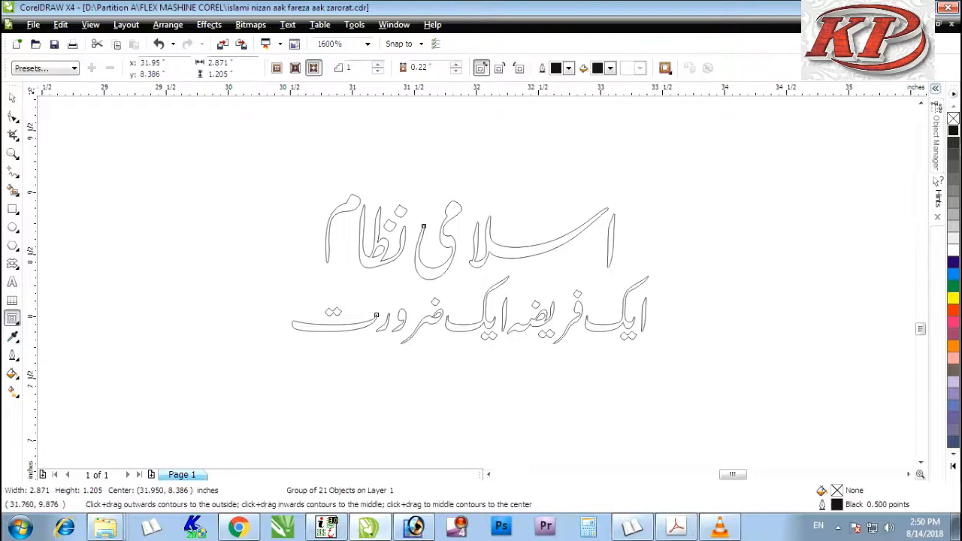
{"action": "key", "text": "Return"}
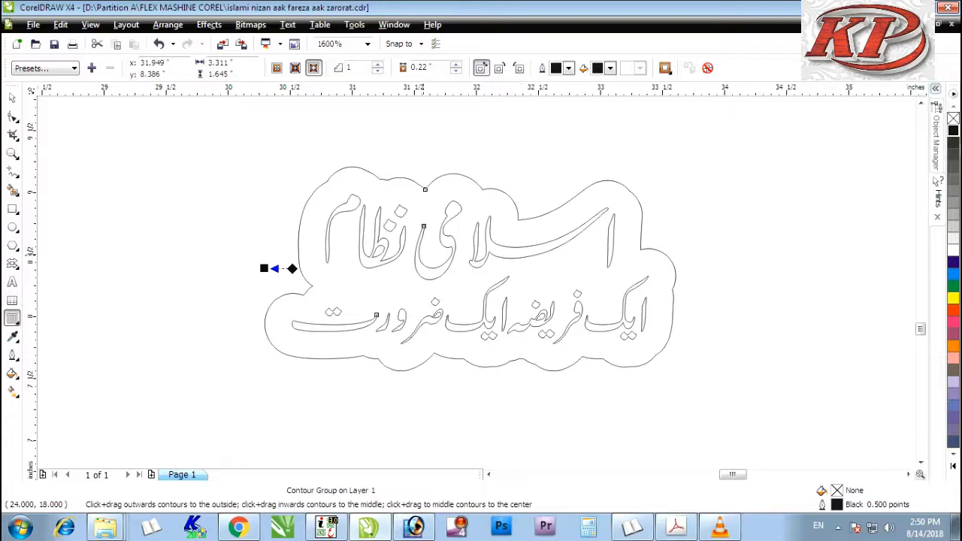
{"action": "key", "text": "space"}
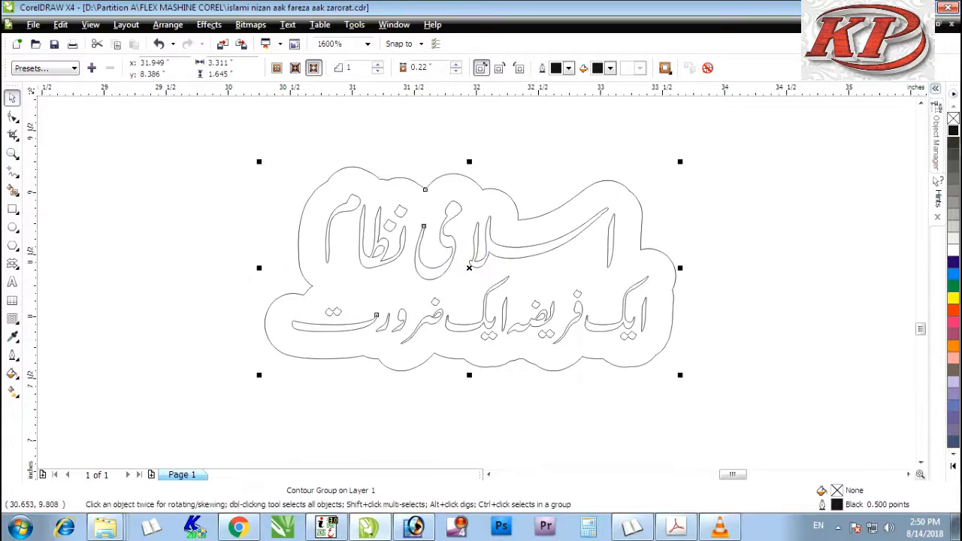
{"action": "left_click", "coordinate": [168, 25]}
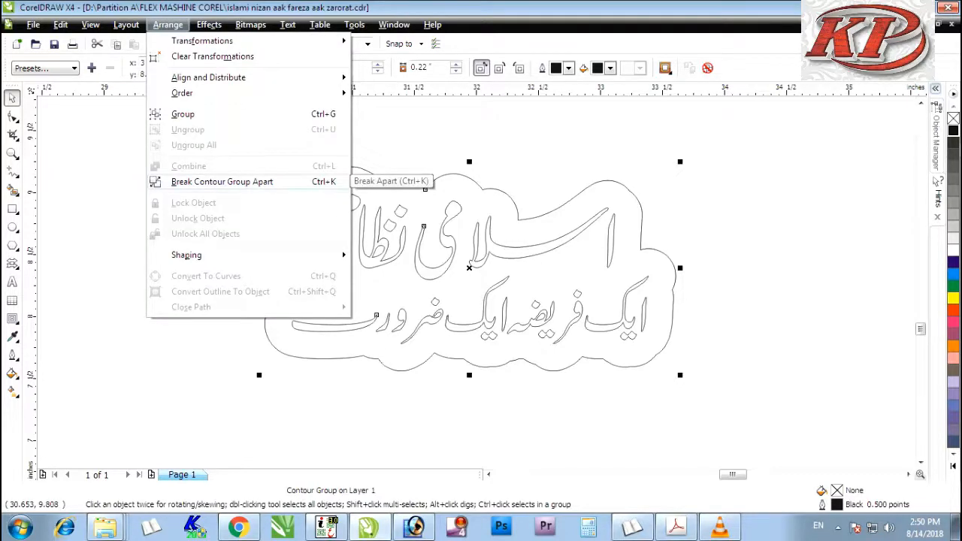
{"action": "left_click", "coordinate": [221, 181]}
Try moving the slogan lettering away from its contour shape, and undo the move
{"action": "key", "text": "Escape"}
{"action": "left_click_drag", "start_coordinate": [332, 212], "coordinate": [393, 220]}
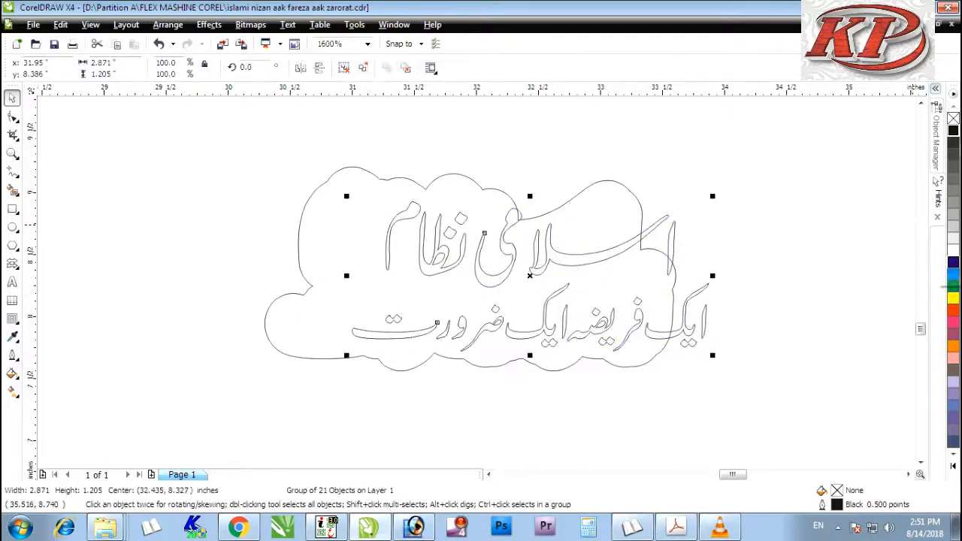
{"action": "key", "text": "ctrl+z"}
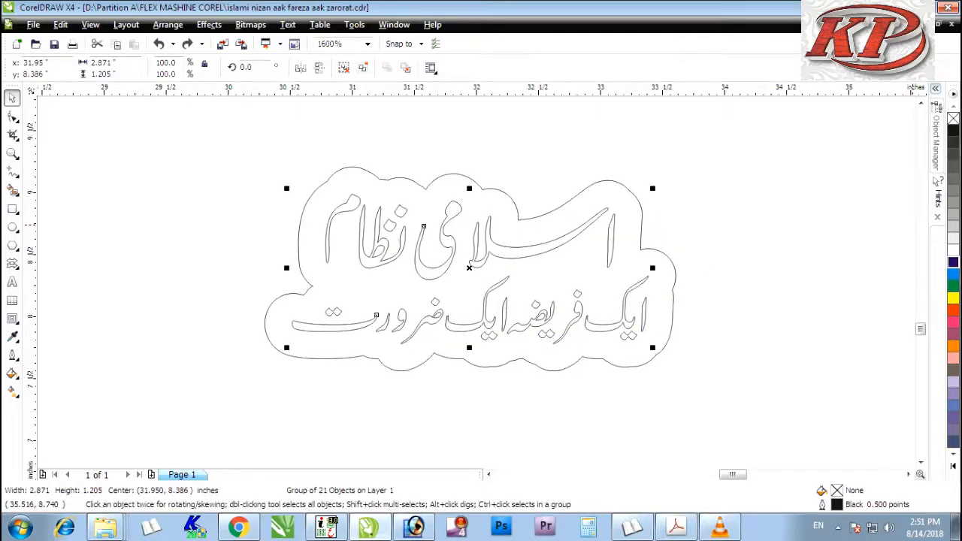
Fill the slogan lettering with dark blue and the contour shape behind it with cyan
{"action": "left_click", "coordinate": [953, 262]}
{"action": "left_click", "coordinate": [618, 201]}
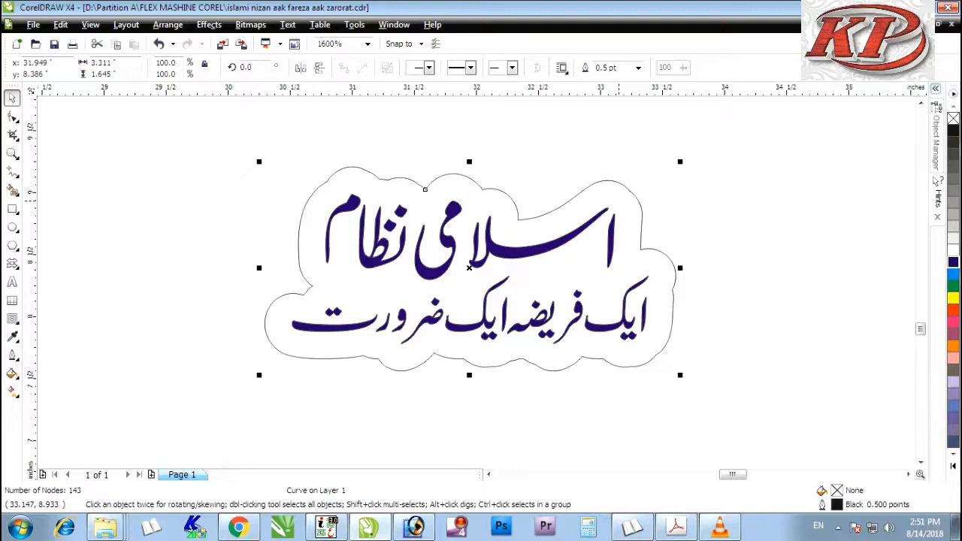
{"action": "left_click", "coordinate": [953, 275]}
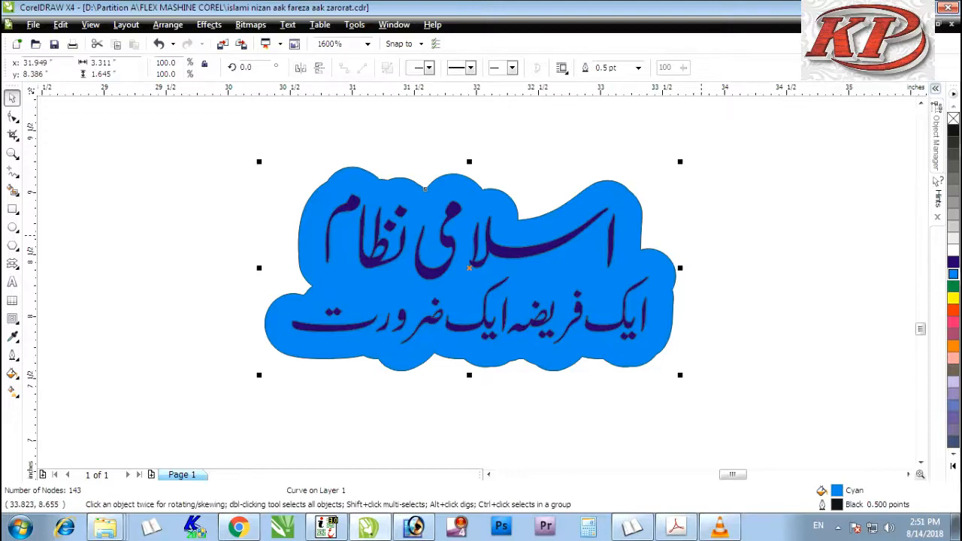
{"action": "left_click", "coordinate": [699, 243]}
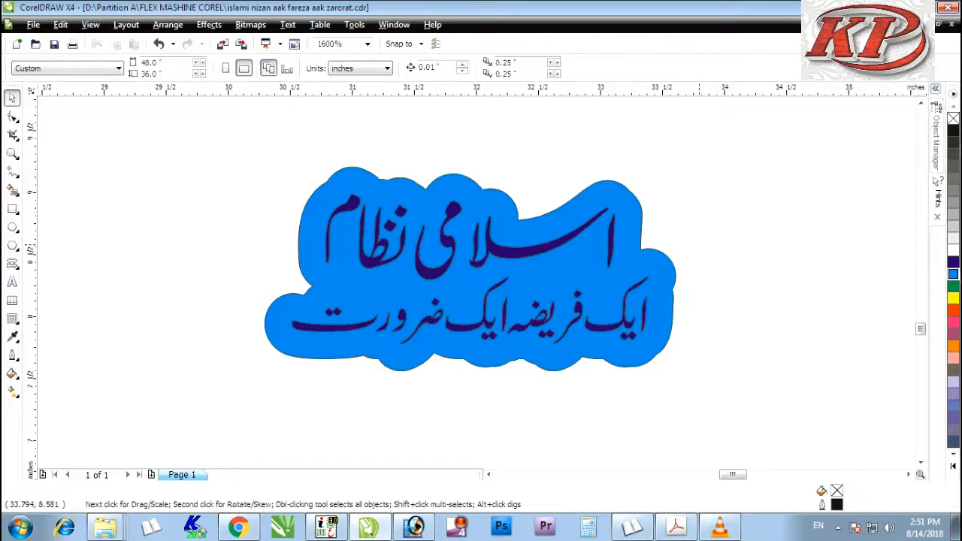
Delete the blue slogan lettering together with its cyan contour shape
{"action": "left_click_drag", "start_coordinate": [702, 151], "coordinate": [159, 385]}
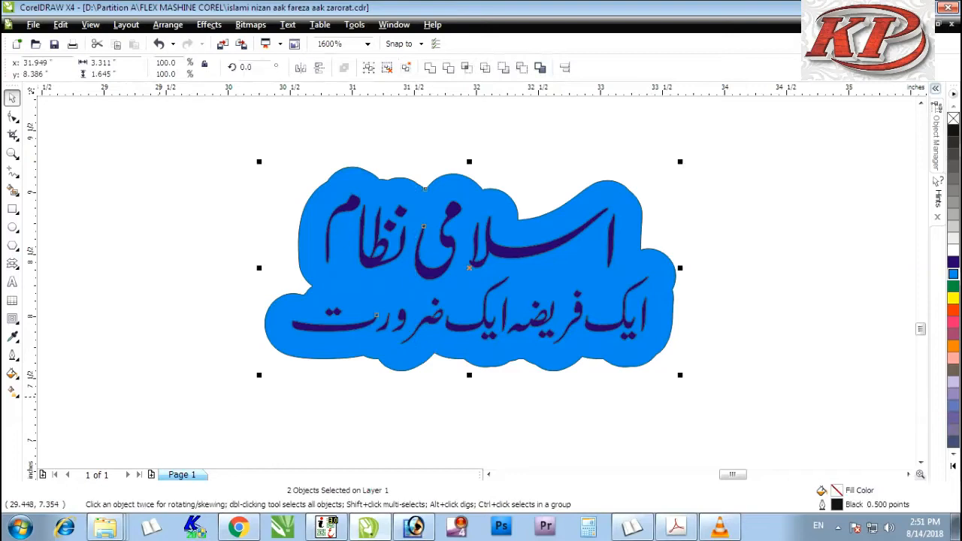
{"action": "key", "text": "Delete"}
{"action": "key", "text": "F4"}
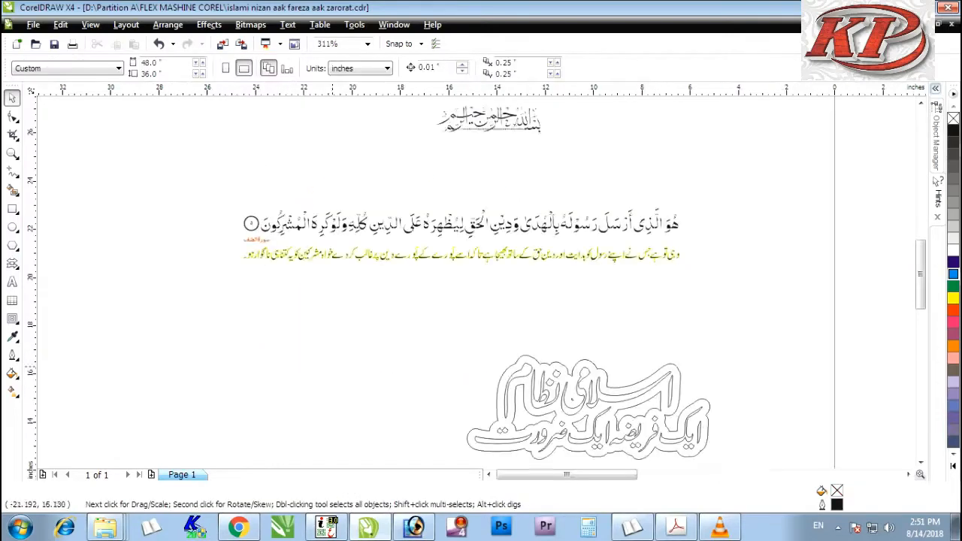
Add a page-sized rectangle of 48 by 36 inches as the banner background
{"action": "scroll", "coordinate": [490, 254], "scroll_direction": "down", "scroll_amount": 1}
{"action": "scroll", "coordinate": [477, 285], "scroll_direction": "down", "scroll_amount": 1}
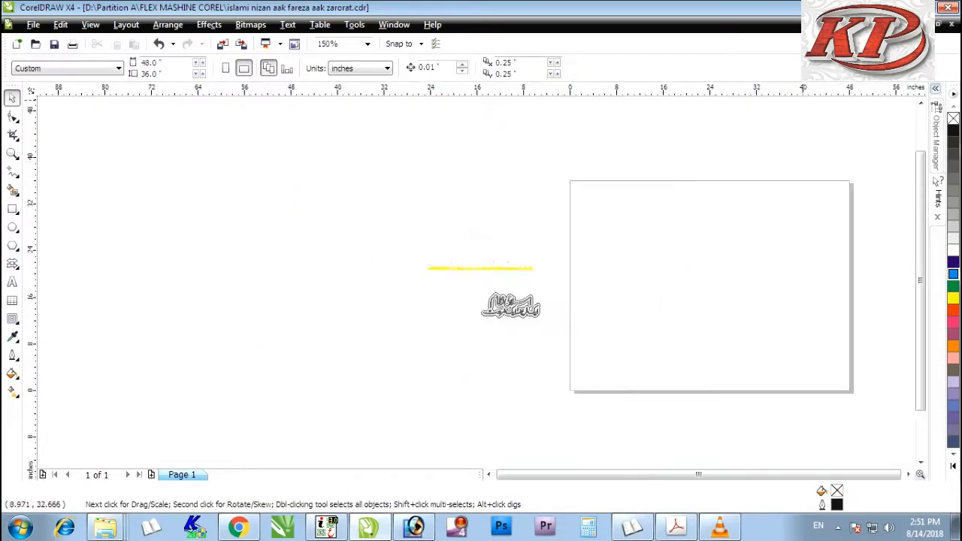
{"action": "double_click", "coordinate": [12, 209]}
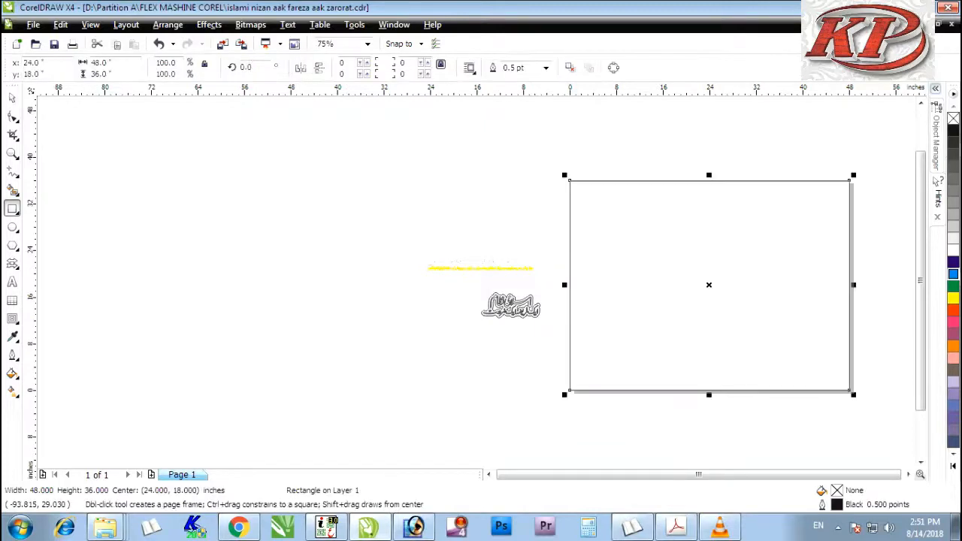
{"action": "key", "text": "space"}
{"action": "left_click", "coordinate": [494, 235]}
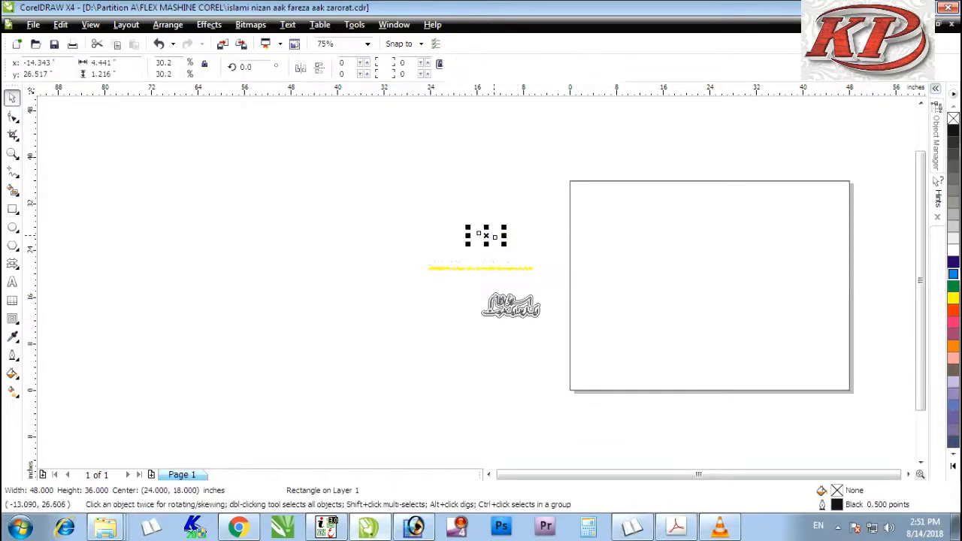
{"action": "key", "text": "Tab"}
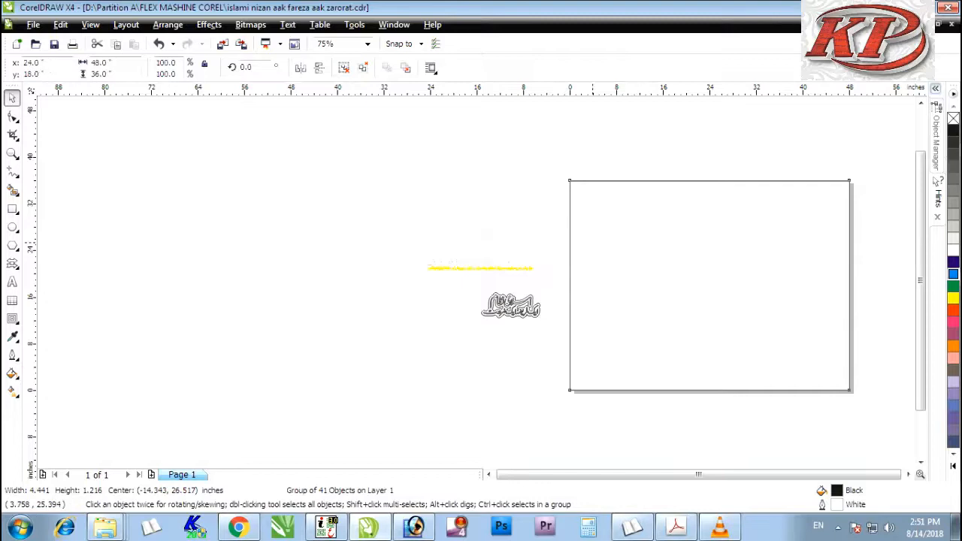
{"action": "double_click", "coordinate": [102, 63]}
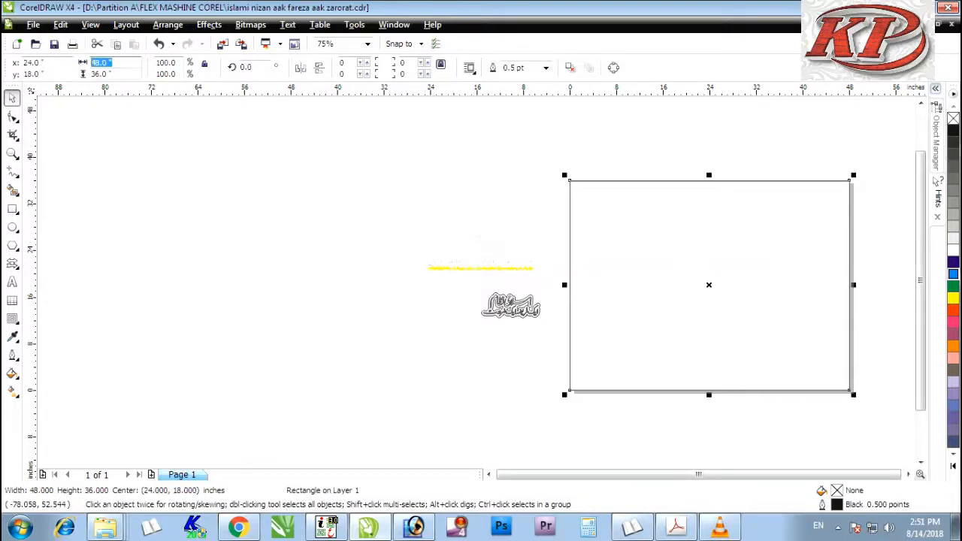
{"action": "key", "text": "Tab"}
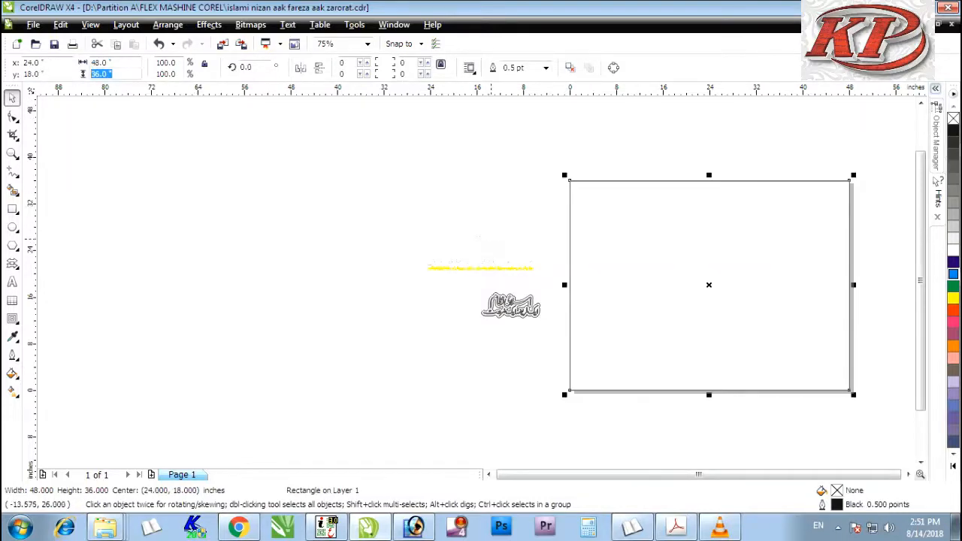
Move the Bismillah calligraphy near the banner's upper edge, centred across its width, and fill the background rectangle green
{"action": "left_click", "coordinate": [491, 239]}
{"action": "left_click_drag", "start_coordinate": [504, 239], "coordinate": [722, 202]}
{"action": "left_click", "coordinate": [781, 251]}
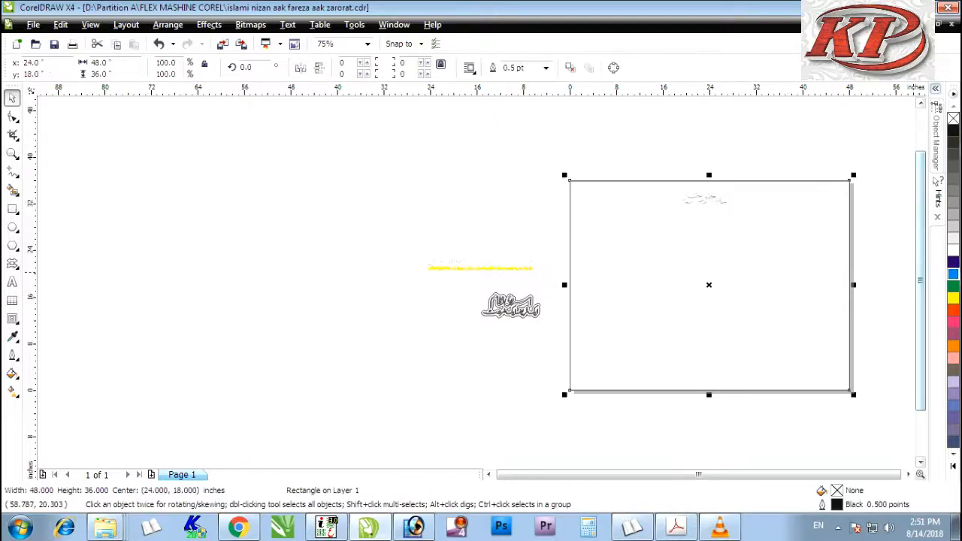
{"action": "left_click", "coordinate": [952, 286]}
Place the Arabic verse about 43 inches wide, its small source caption and the Urdu translation about 36 inches wide beneath the Bismillah
{"action": "left_click_drag", "start_coordinate": [493, 262], "coordinate": [839, 241]}
{"action": "left_click_drag", "start_coordinate": [432, 264], "coordinate": [585, 246]}
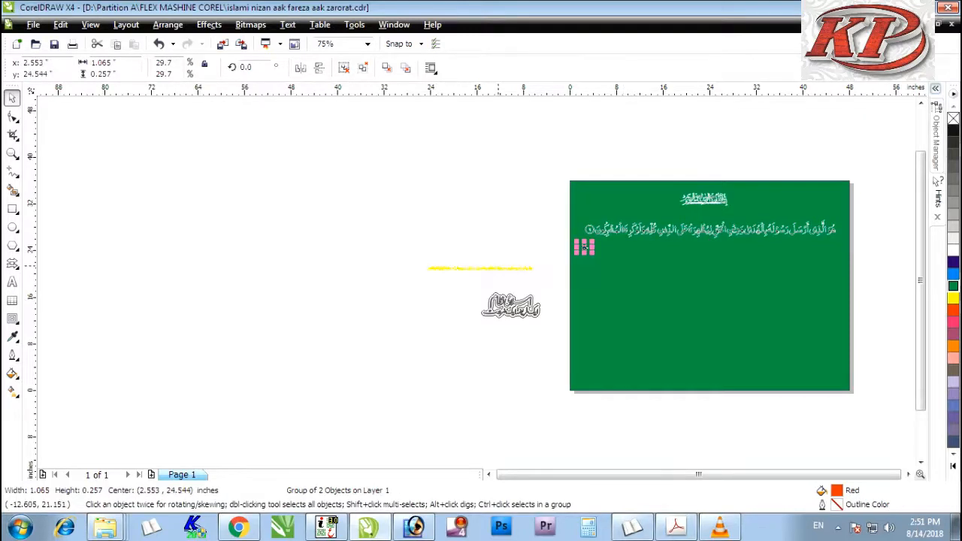
{"action": "left_click_drag", "start_coordinate": [497, 268], "coordinate": [698, 257]}
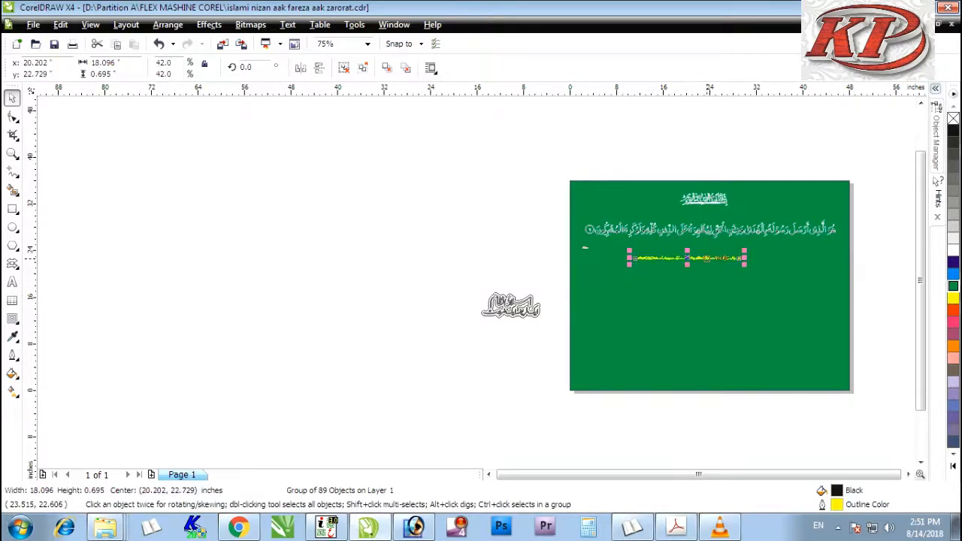
{"action": "key", "text": "F4"}
{"action": "left_click_drag", "start_coordinate": [606, 245], "coordinate": [782, 250]}
Fill the Arabic verse and the Bismillah calligraphy with white
{"action": "left_click", "coordinate": [727, 197]}
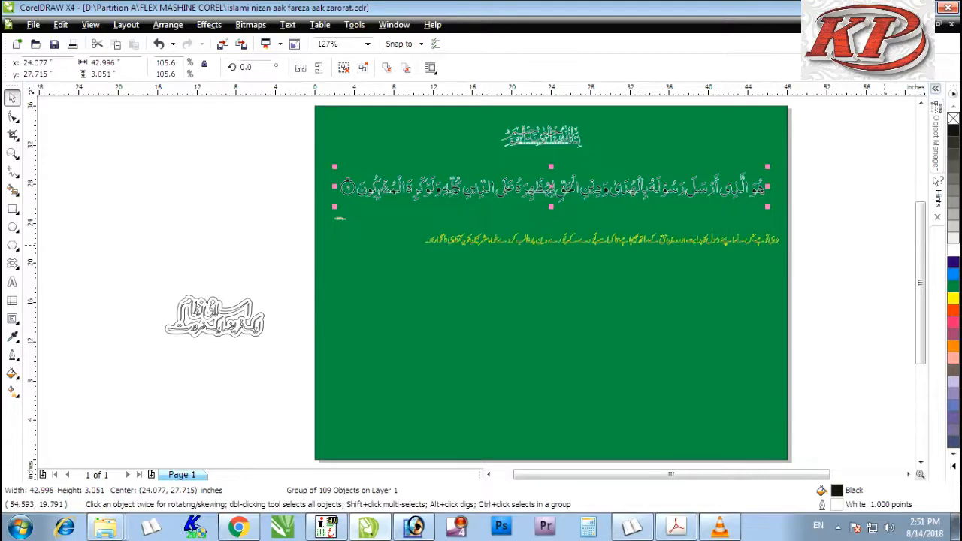
{"action": "left_click", "coordinate": [953, 250]}
{"action": "left_click", "coordinate": [528, 142]}
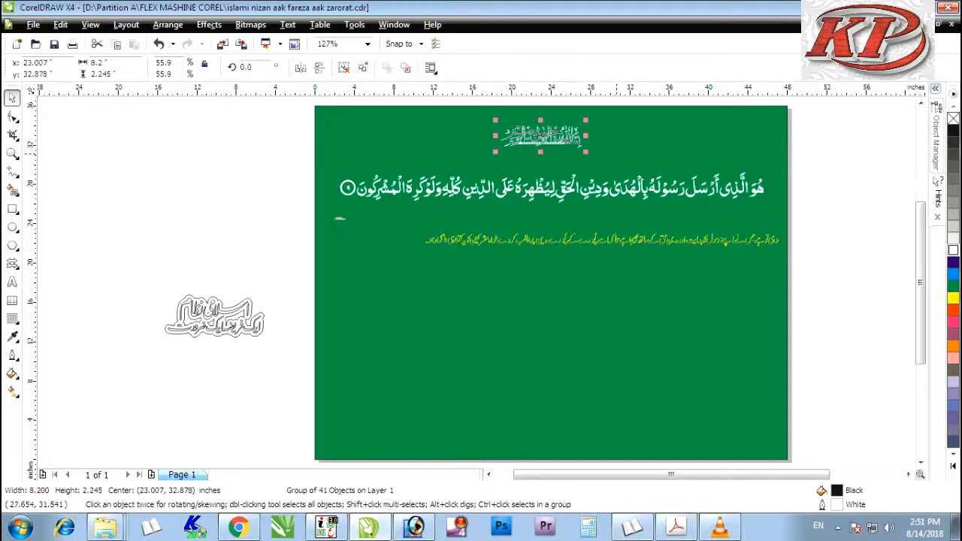
{"action": "left_click", "coordinate": [953, 251]}
Move the Urdu translation closer under the verse, enlarge it to nearly the verse's width and fill it yellow
{"action": "left_click_drag", "start_coordinate": [646, 242], "coordinate": [575, 233]}
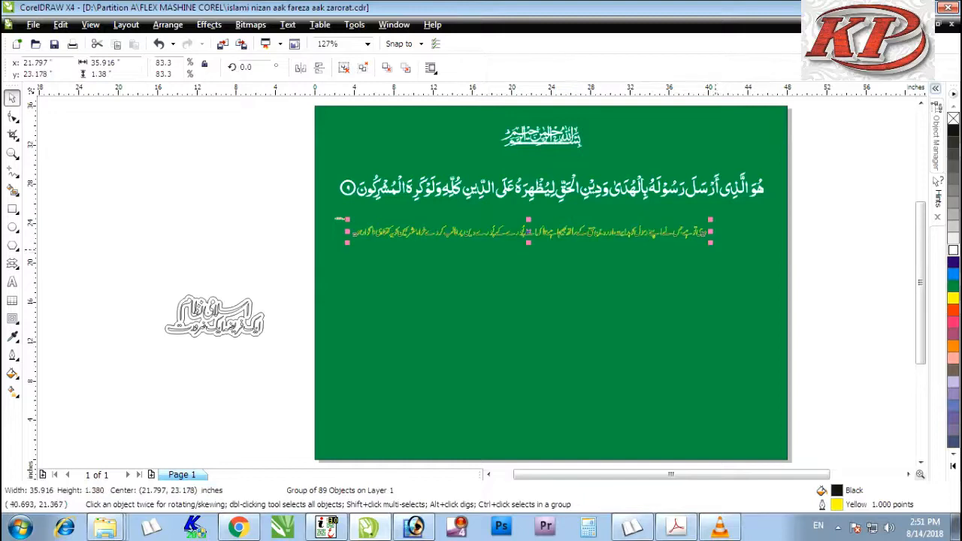
{"action": "left_click_drag", "start_coordinate": [710, 242], "coordinate": [761, 244]}
{"action": "left_click_drag", "start_coordinate": [338, 219], "coordinate": [340, 220]}
{"action": "left_click", "coordinate": [953, 299]}
{"action": "left_click", "coordinate": [127, 284]}
Move the remaining slogan with its contour onto the banner's lower half and enlarge it to about 40.4 inches wide
{"action": "left_click_drag", "start_coordinate": [248, 331], "coordinate": [485, 324]}
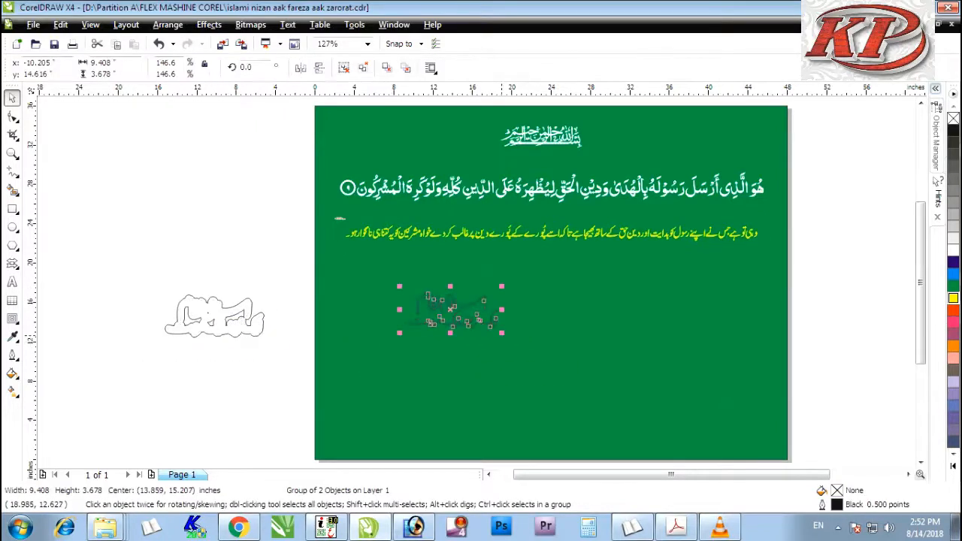
{"action": "key", "text": "ctrl+z"}
{"action": "left_click_drag", "start_coordinate": [146, 264], "coordinate": [410, 411]}
{"action": "left_click_drag", "start_coordinate": [315, 342], "coordinate": [494, 321]}
{"action": "left_click_drag", "start_coordinate": [596, 384], "coordinate": [746, 447]}
{"action": "left_click_drag", "start_coordinate": [560, 343], "coordinate": [563, 327]}
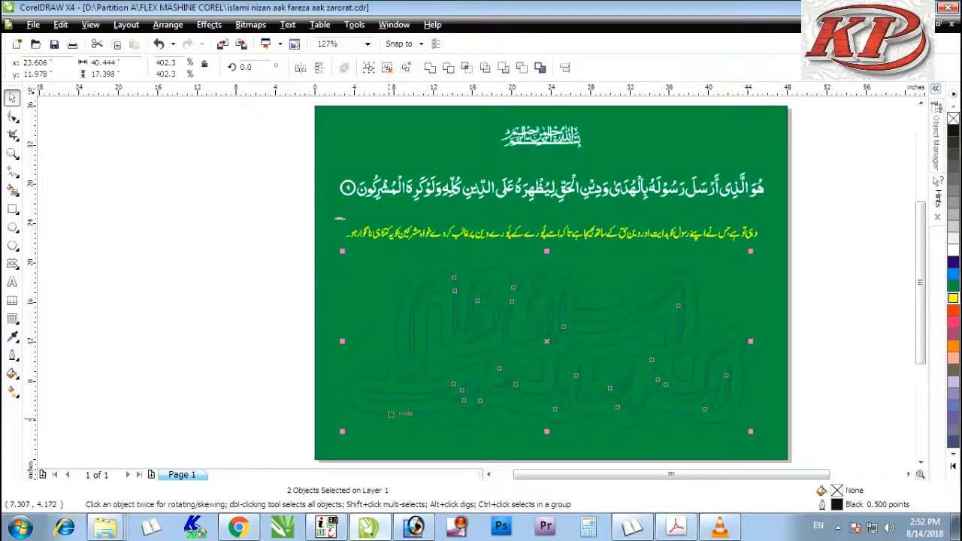
Fill the slogan lettering red and select the contour shape around it
{"action": "key", "text": "alt+Right"}
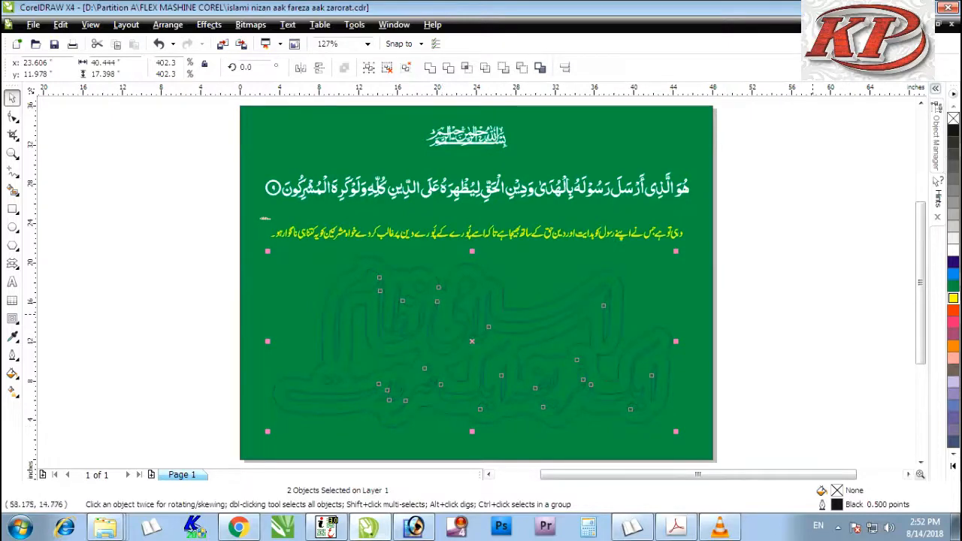
{"action": "left_click", "coordinate": [812, 319]}
{"action": "left_click", "coordinate": [487, 332]}
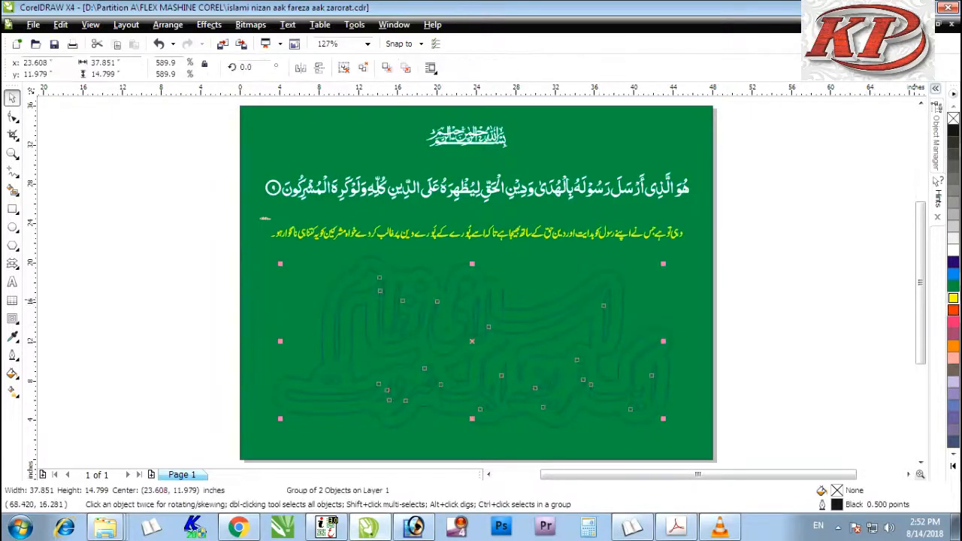
{"action": "left_click", "coordinate": [953, 311]}
{"action": "left_click", "coordinate": [853, 368]}
{"action": "left_click", "coordinate": [666, 368]}
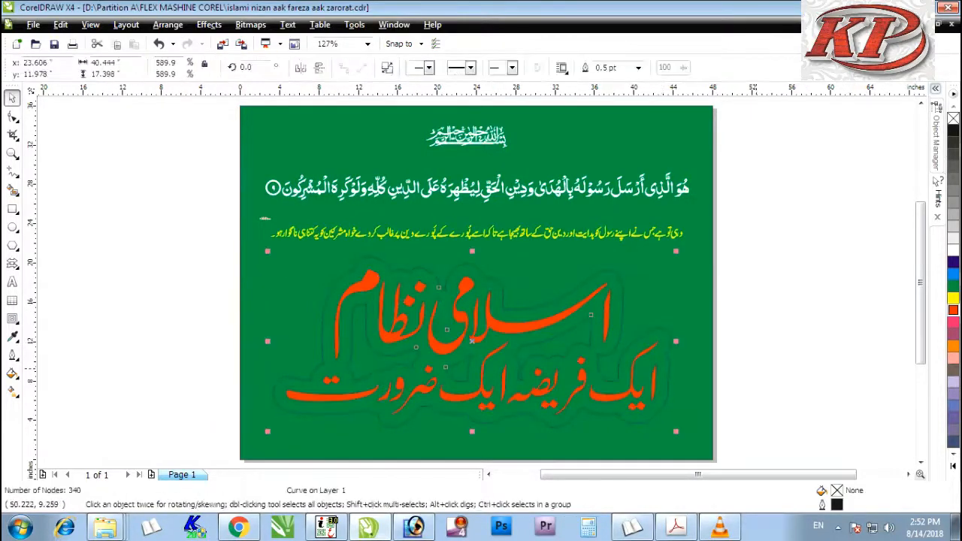
Fill the contour shape around the slogan white and remove its outline
{"action": "left_click", "coordinate": [952, 250]}
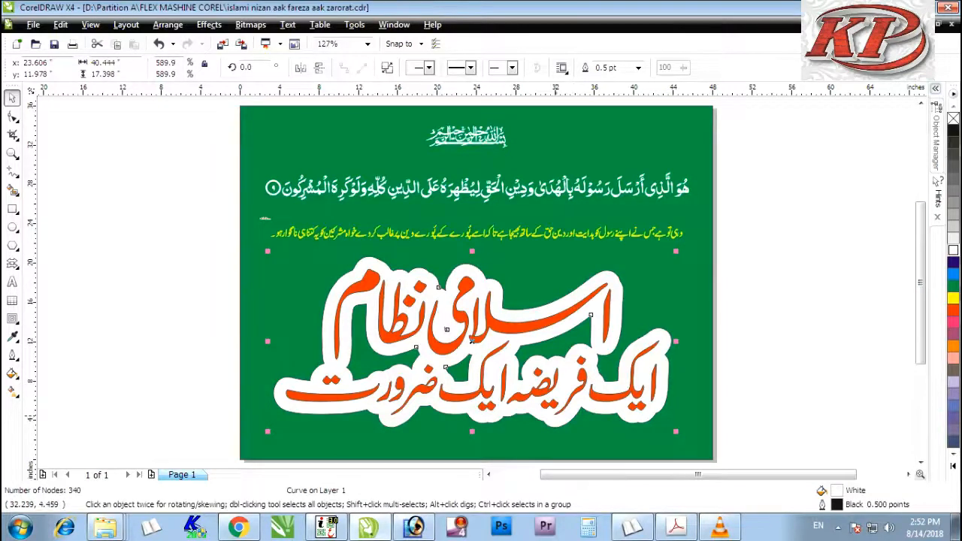
{"action": "scroll", "coordinate": [260, 112], "scroll_direction": "up", "scroll_amount": 2}
{"action": "scroll", "coordinate": [260, 112], "scroll_direction": "down", "scroll_amount": 2}
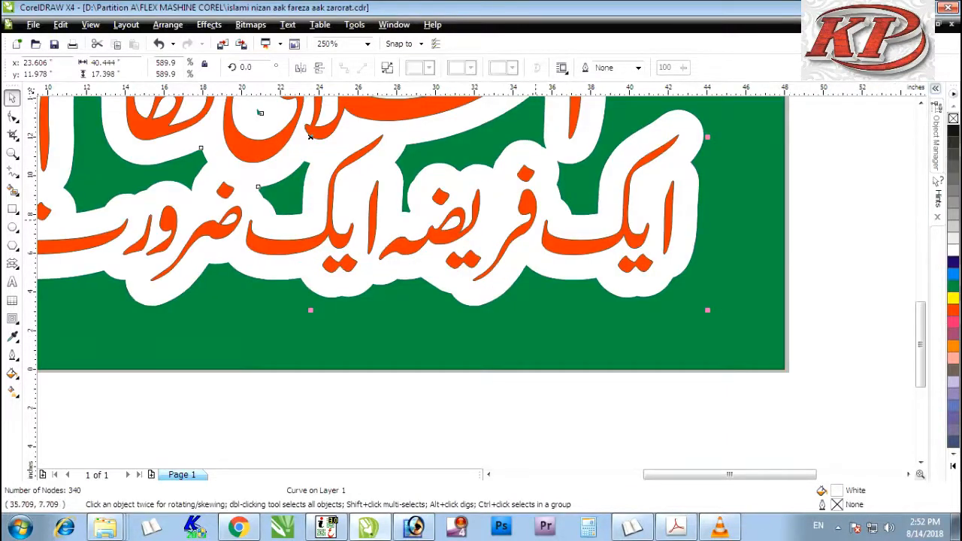
{"action": "key", "text": "Escape"}
Give the red slogan lettering a cyan outline 4 pt wide
{"action": "left_click", "coordinate": [434, 229]}
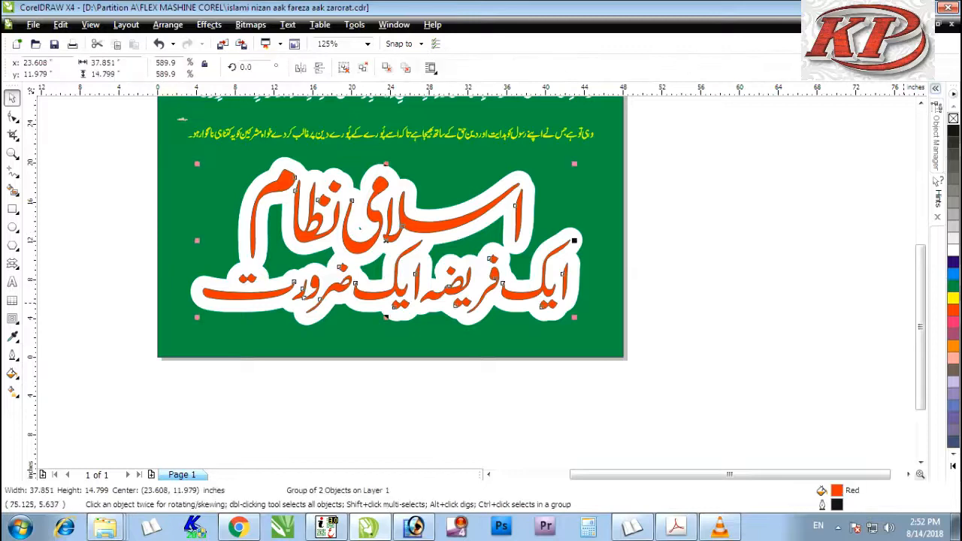
{"action": "right_click", "coordinate": [953, 275]}
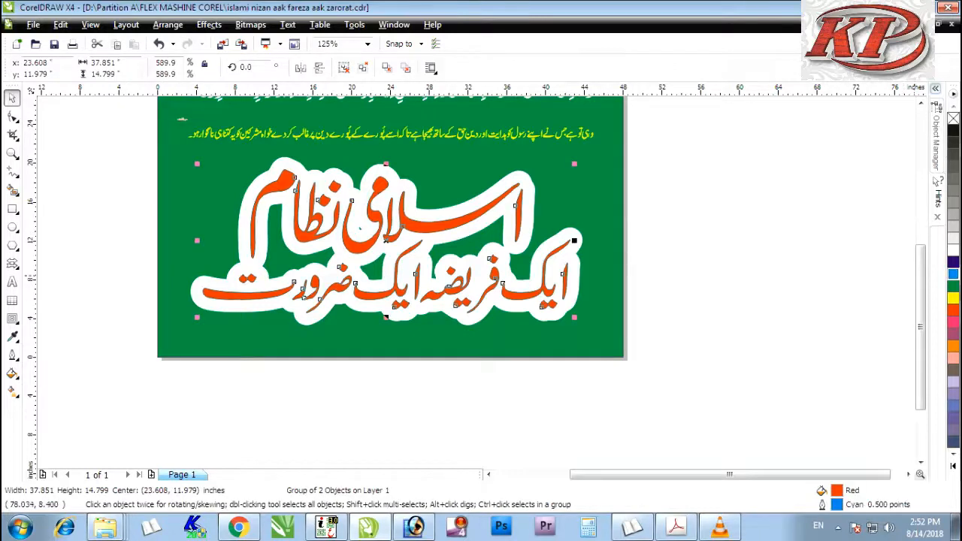
{"action": "key", "text": "F12"}
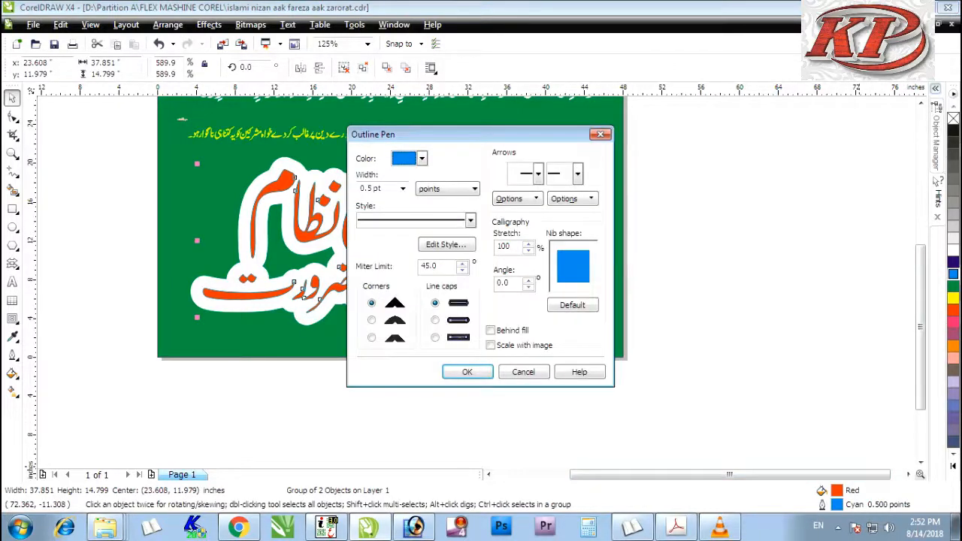
{"action": "left_click", "coordinate": [403, 189]}
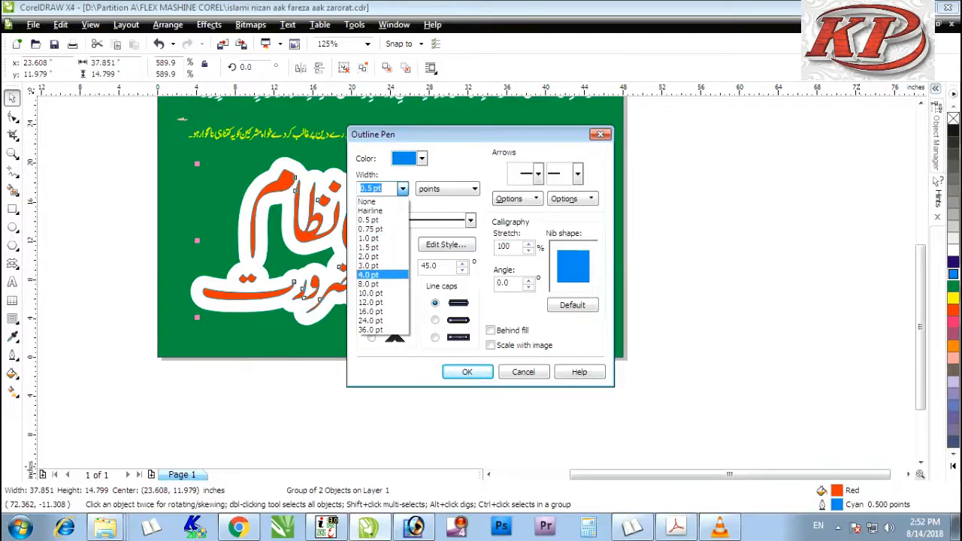
{"action": "left_click", "coordinate": [381, 276]}
{"action": "left_click", "coordinate": [466, 371]}
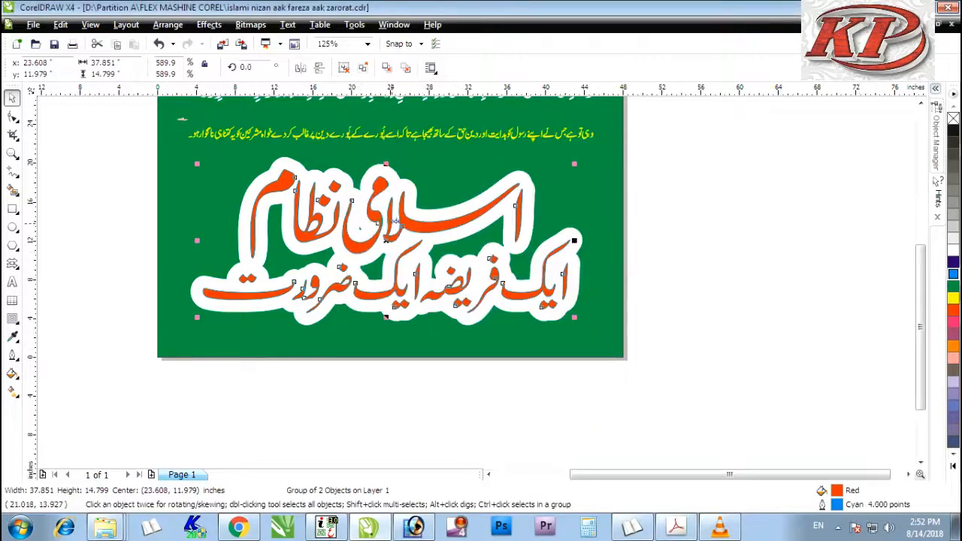
Set the slogan lettering's outline width to 8 pt and place the outline behind the fill
{"action": "scroll", "coordinate": [366, 251], "scroll_direction": "up", "scroll_amount": 2}
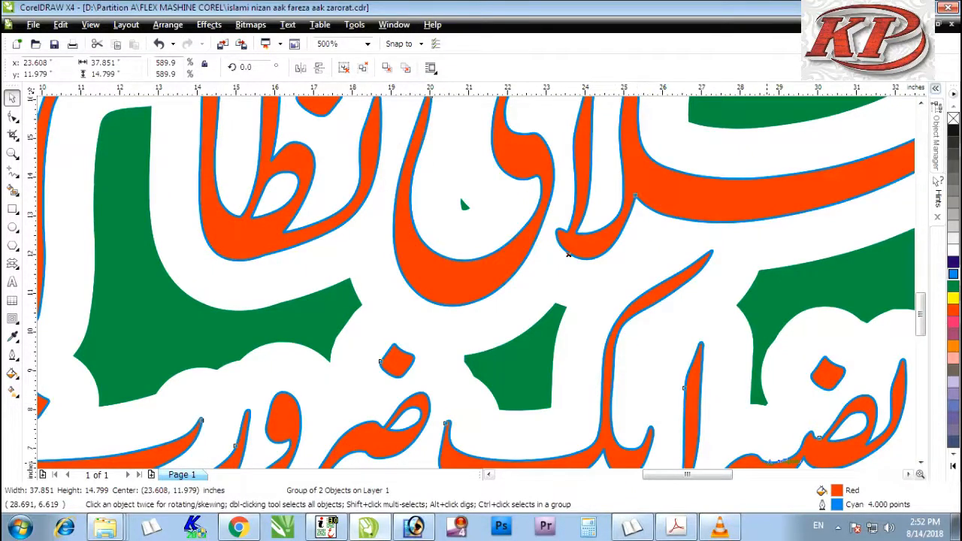
{"action": "key", "text": "F12"}
{"action": "left_click", "coordinate": [403, 188]}
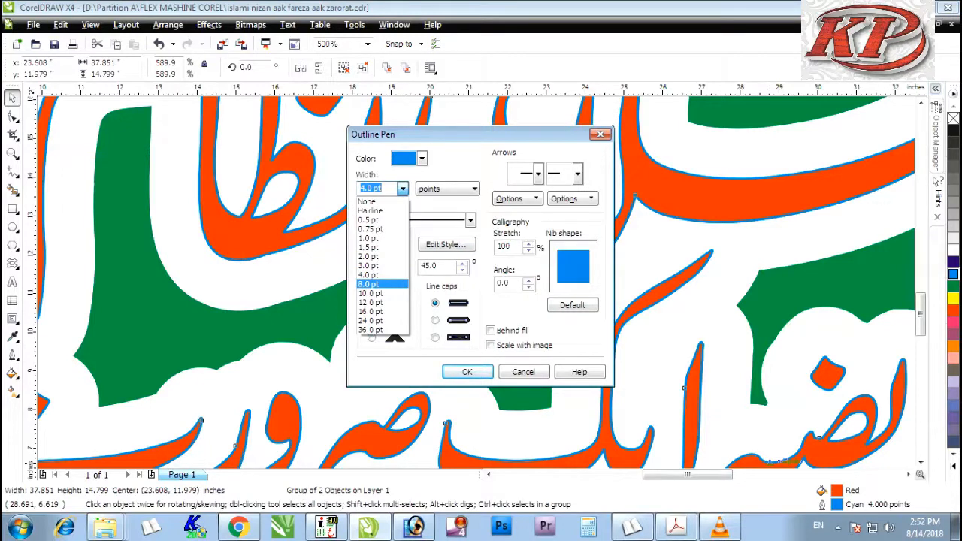
{"action": "left_click", "coordinate": [370, 284]}
{"action": "left_click", "coordinate": [490, 331]}
{"action": "left_click", "coordinate": [468, 372]}
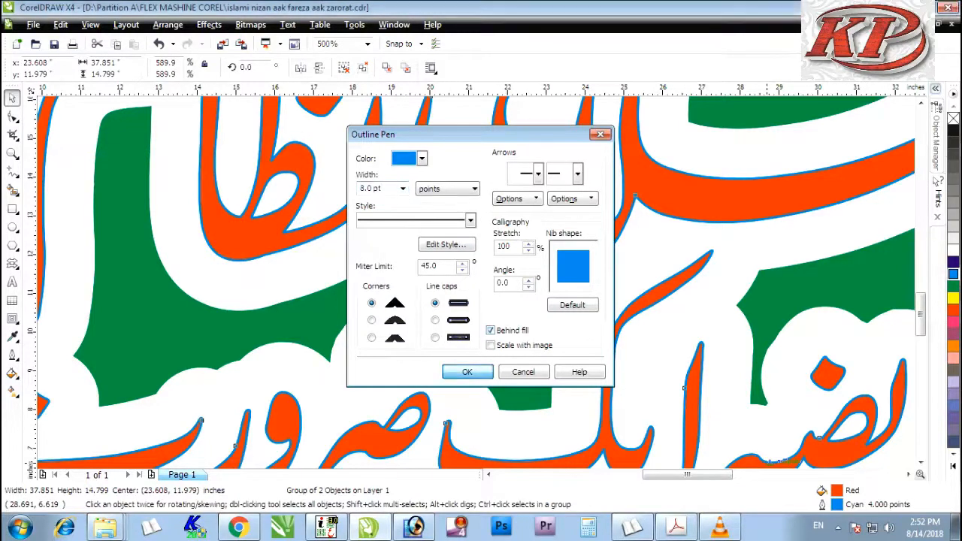
{"action": "scroll", "coordinate": [582, 324], "scroll_direction": "down", "scroll_amount": 2}
{"action": "scroll", "coordinate": [510, 284], "scroll_direction": "up", "scroll_amount": 1}
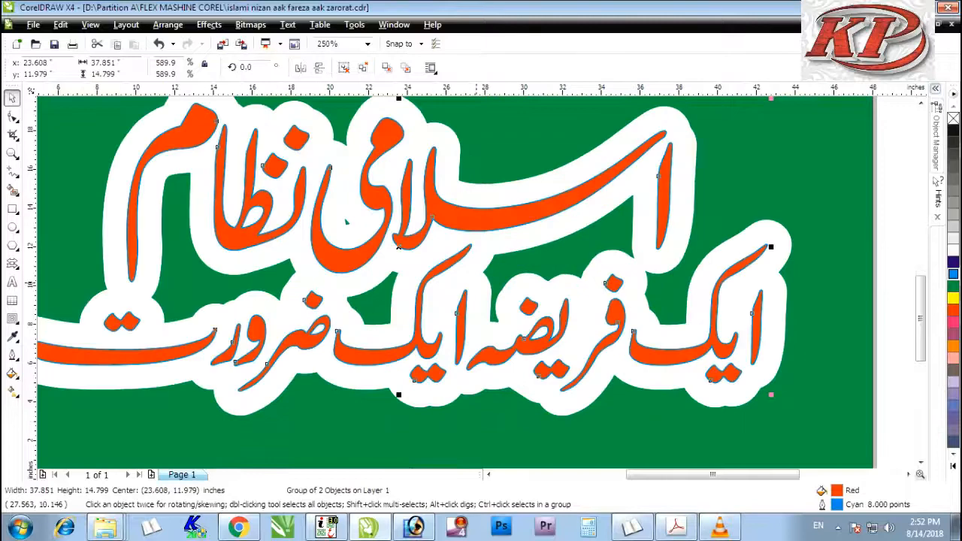
{"action": "scroll", "coordinate": [472, 282], "scroll_direction": "down", "scroll_amount": 1}
{"action": "scroll", "coordinate": [475, 281], "scroll_direction": "up", "scroll_amount": 1}
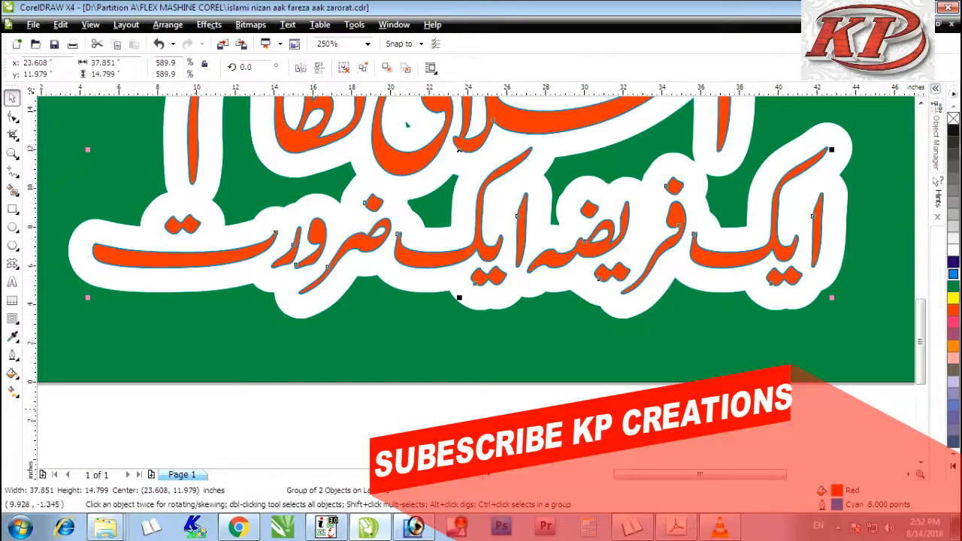
Add a drop shadow to the white contour shape, offset about 0.55 inch right and 0.91 inch down, with feathering 5
{"action": "left_click", "coordinate": [407, 125]}
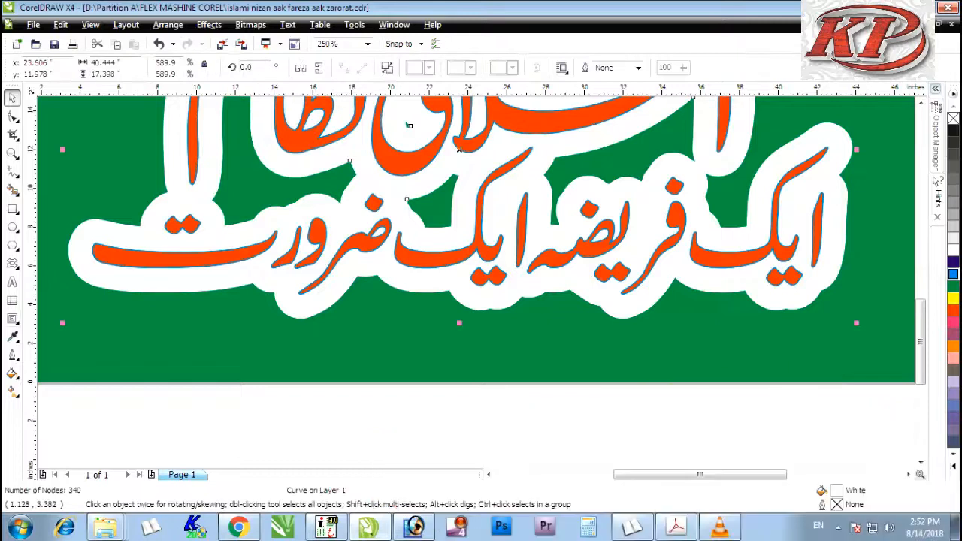
{"action": "left_click", "coordinate": [17, 322]}
{"action": "left_click", "coordinate": [71, 373]}
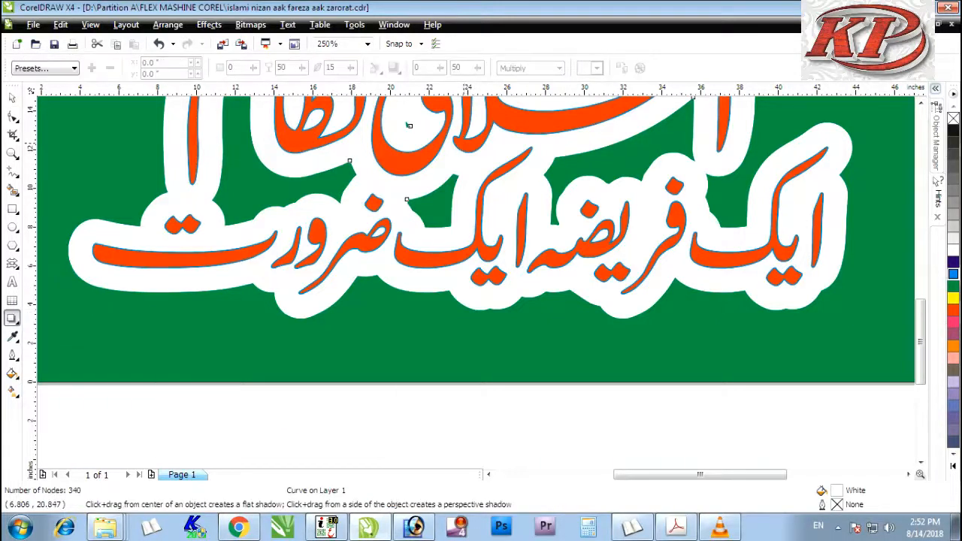
{"action": "left_click_drag", "start_coordinate": [459, 150], "coordinate": [572, 336]}
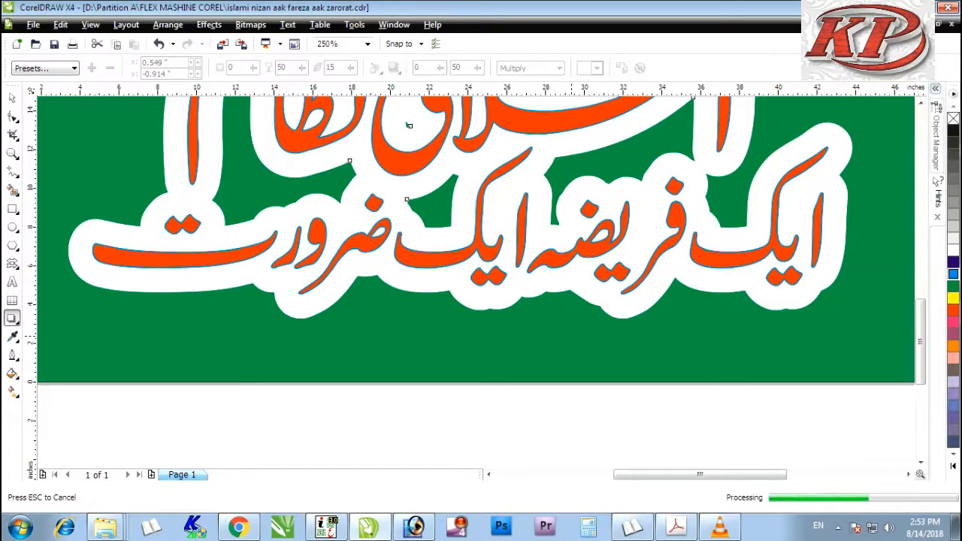
{"action": "double_click", "coordinate": [333, 67]}
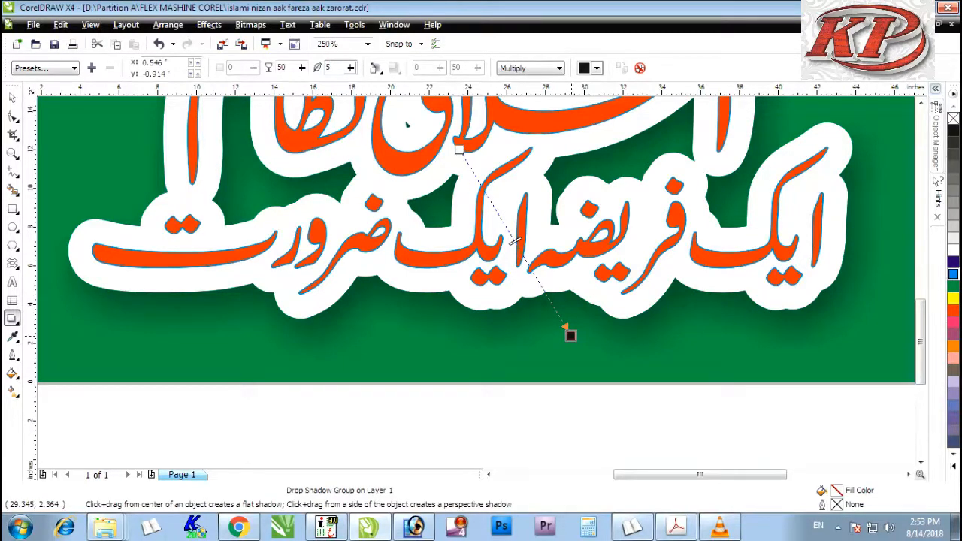
{"action": "type", "text": "5"}
{"action": "key", "text": "Return"}
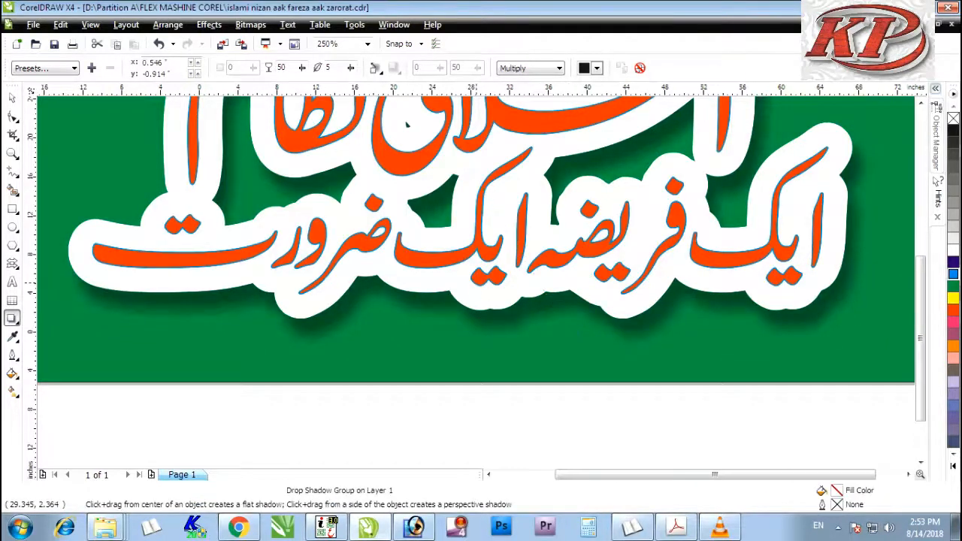
Deselect the shadowed slogan and check the whole banner in a full-screen preview
{"action": "scroll", "coordinate": [515, 241], "scroll_direction": "down", "scroll_amount": 2}
{"action": "key", "text": "space"}
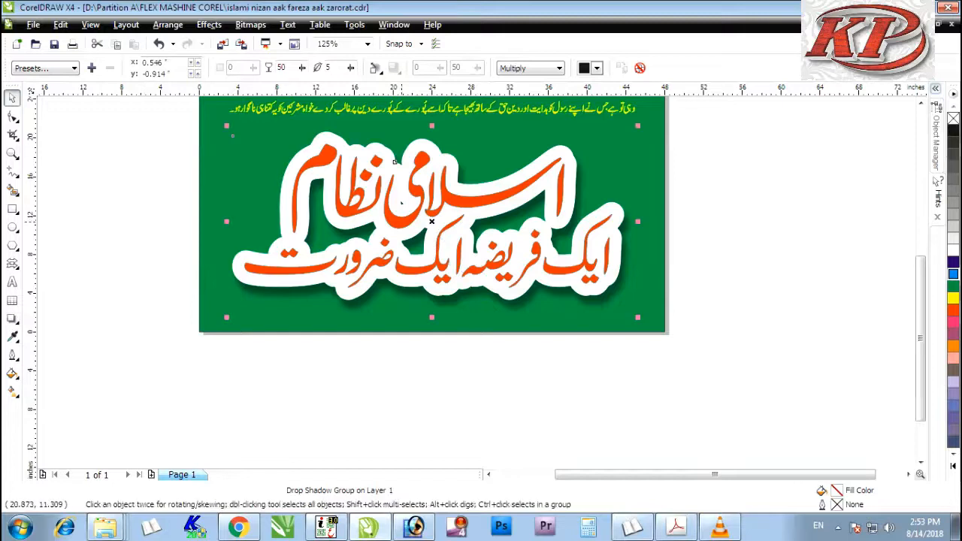
{"action": "scroll", "coordinate": [455, 259], "scroll_direction": "down", "scroll_amount": 1}
{"action": "scroll", "coordinate": [478, 278], "scroll_direction": "up", "scroll_amount": 1}
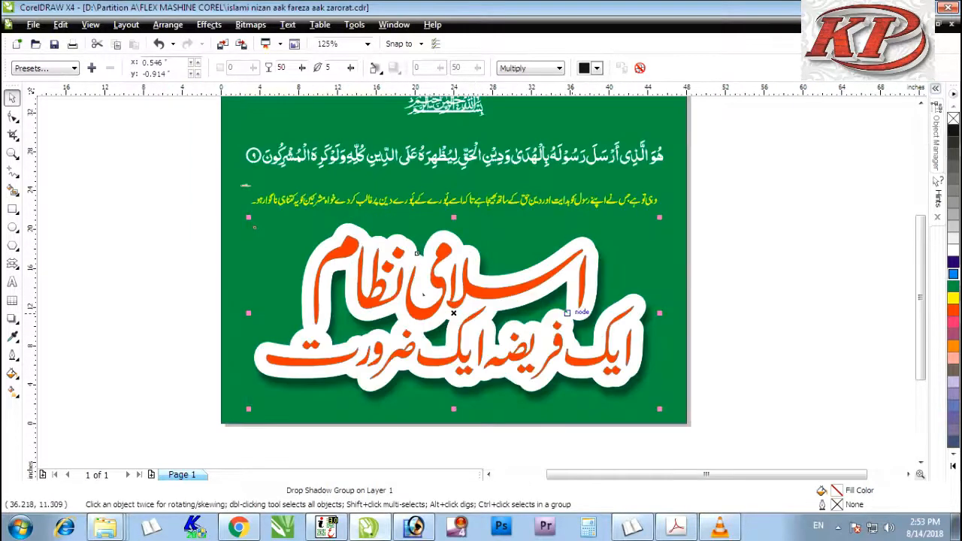
{"action": "key", "text": "shift+F4"}
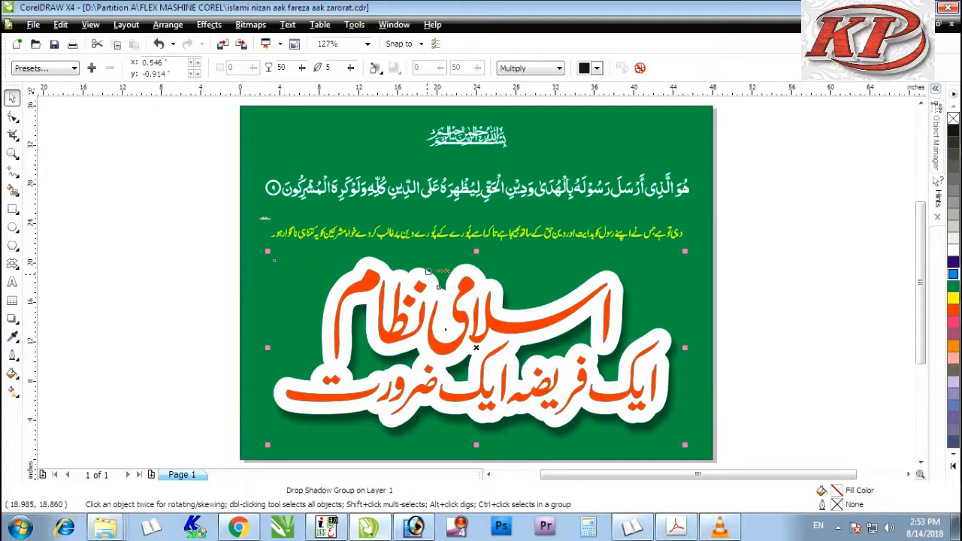
{"action": "key", "text": "F5"}
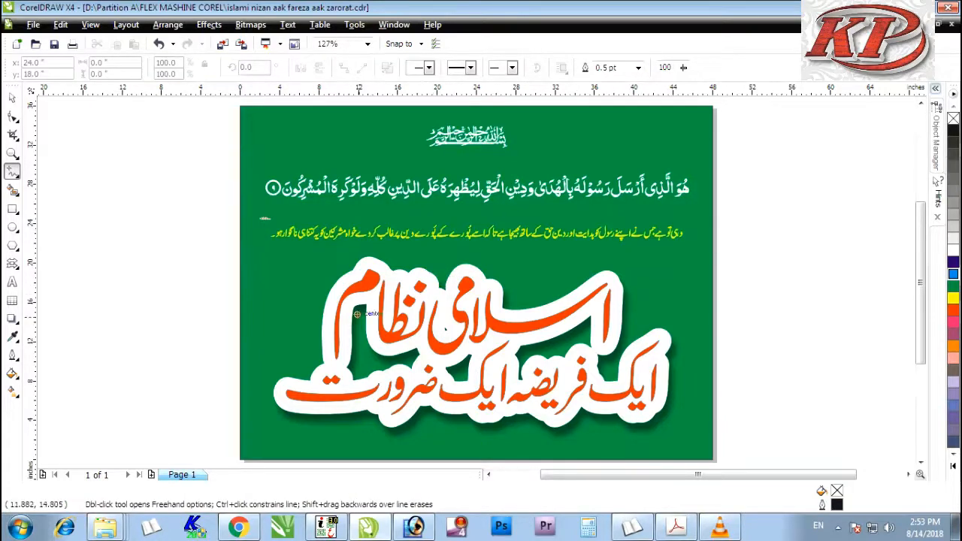
{"action": "key", "text": "space"}
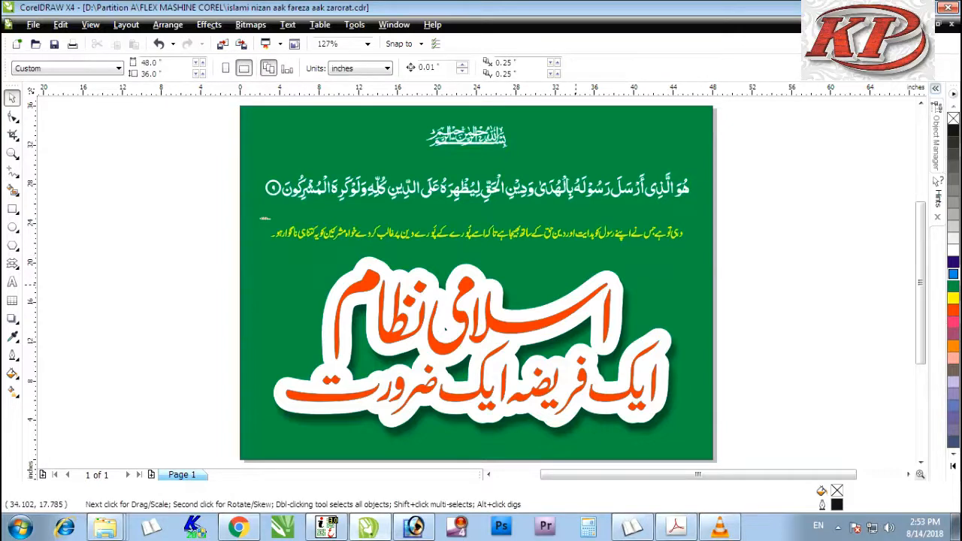
{"action": "key", "text": "F9"}
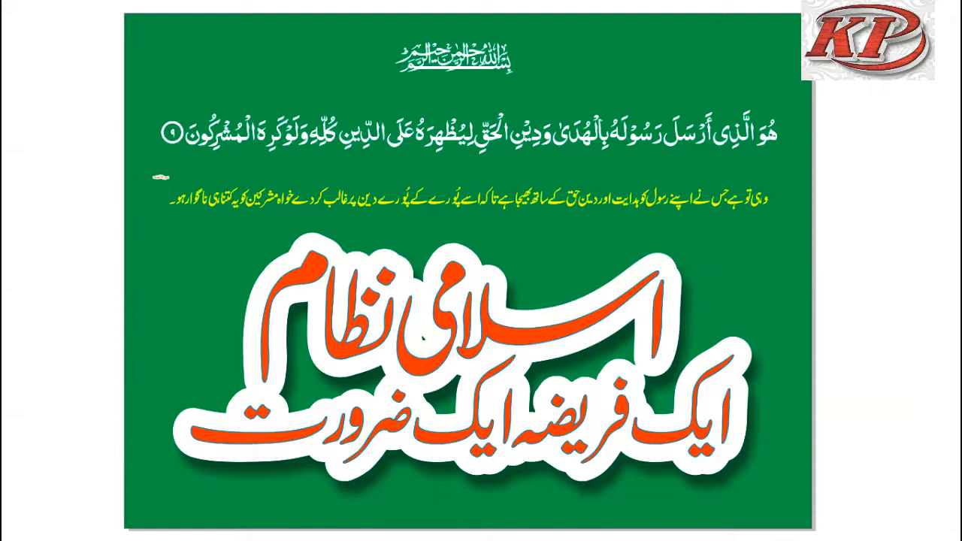
{"action": "key", "text": "Escape"}
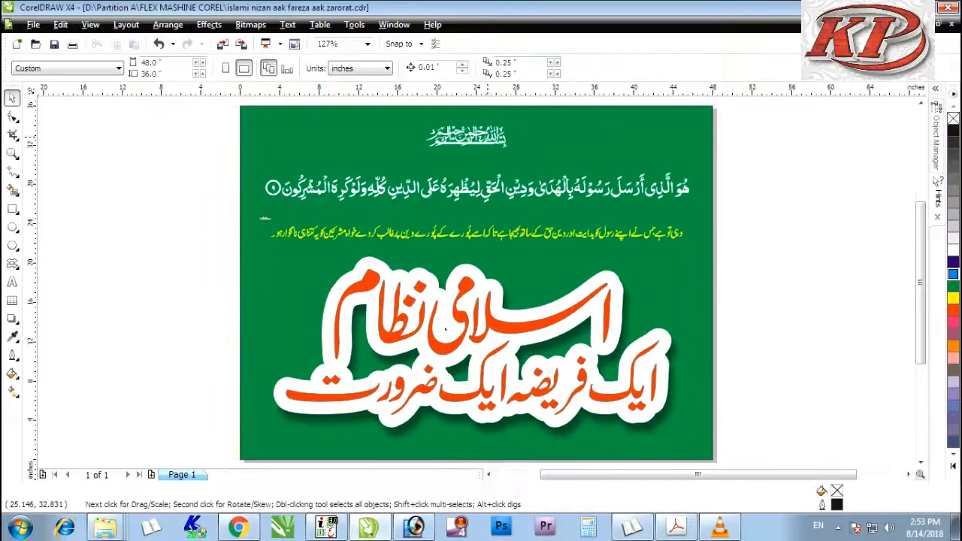
Enlarge the tiny سورة الصّف label to about 2.9 inches wide and move it up under the verse's left end
{"action": "left_click", "coordinate": [484, 194]}
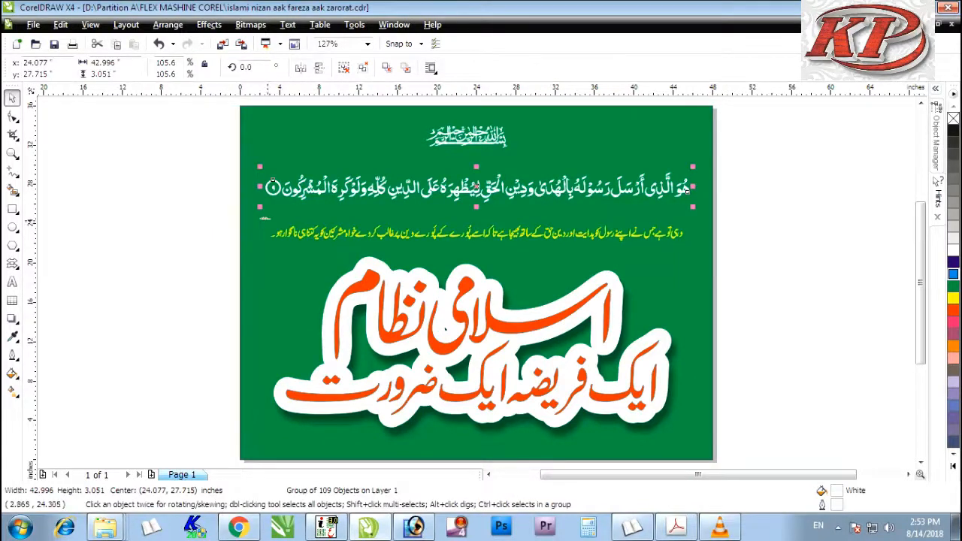
{"action": "left_click", "coordinate": [268, 220]}
{"action": "scroll", "coordinate": [268, 220], "scroll_direction": "up", "scroll_amount": 2}
{"action": "scroll", "coordinate": [476, 283], "scroll_direction": "up", "scroll_amount": 1}
{"action": "left_click_drag", "start_coordinate": [501, 256], "coordinate": [644, 219]}
{"action": "left_click_drag", "start_coordinate": [578, 243], "coordinate": [584, 186]}
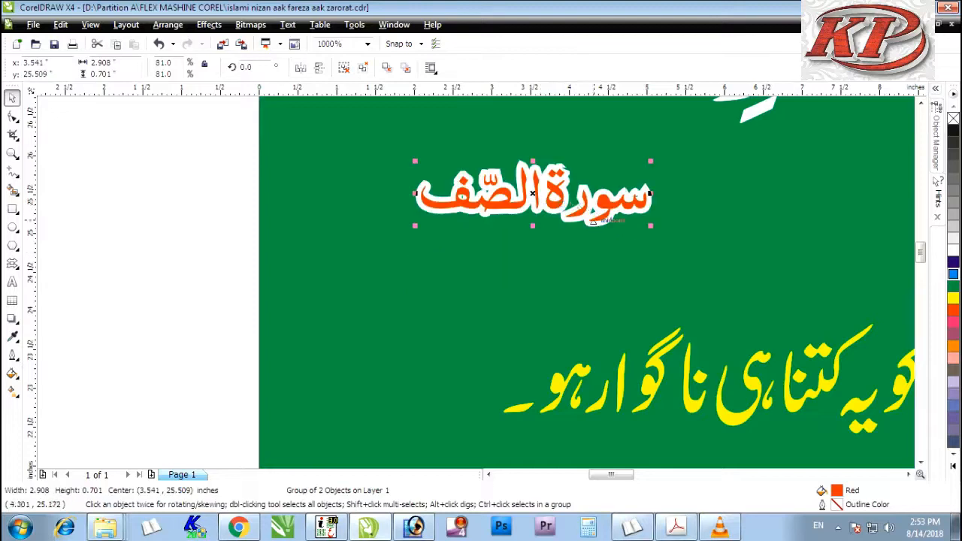
Preview the banner full screen to check the surah label's new size and position
{"action": "scroll", "coordinate": [475, 282], "scroll_direction": "down", "scroll_amount": 3}
{"action": "key", "text": "shift+F4"}
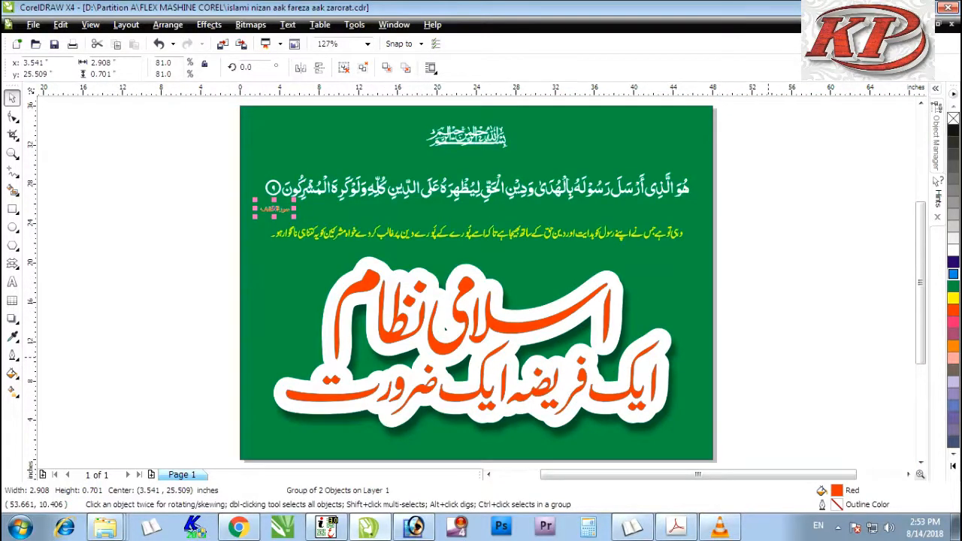
{"action": "key", "text": "Escape"}
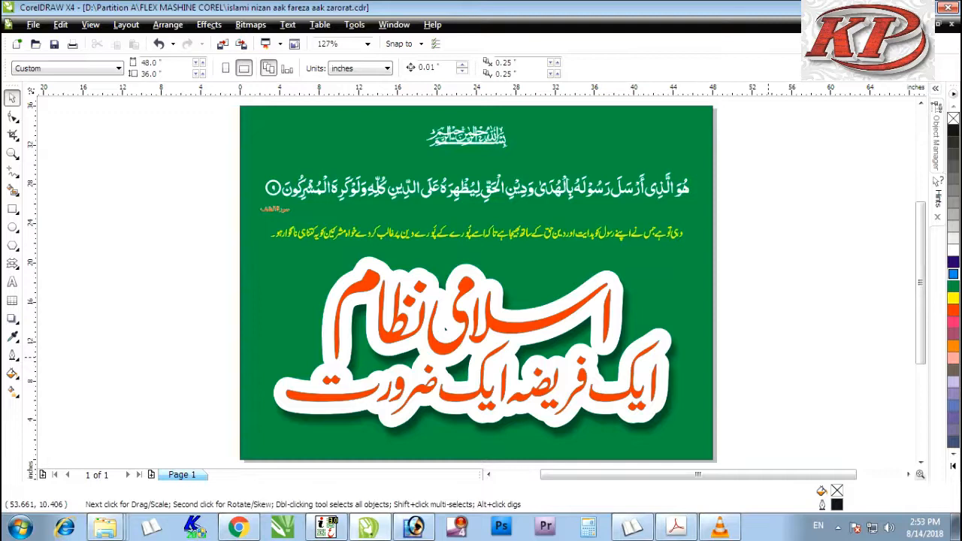
{"action": "key", "text": "F9"}
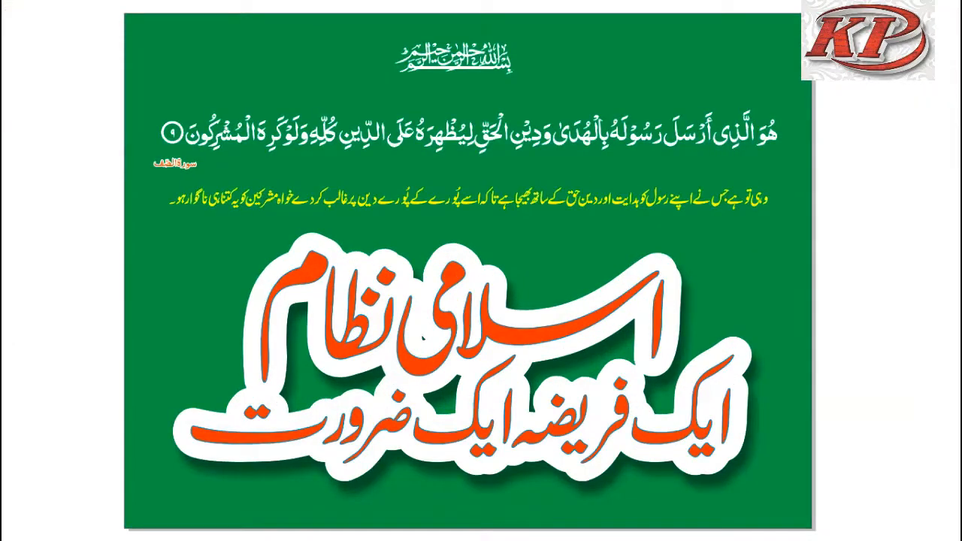